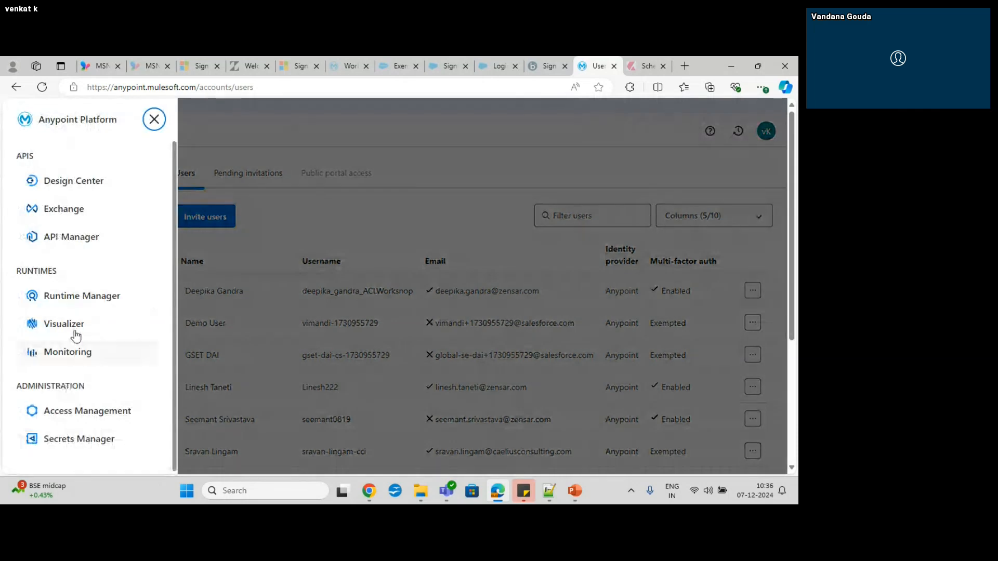
- Start creating a new alert in Runtime Manager's Alerts section, dismissing the trial notice
{"action": "left_click", "coordinate": [115, 298]}
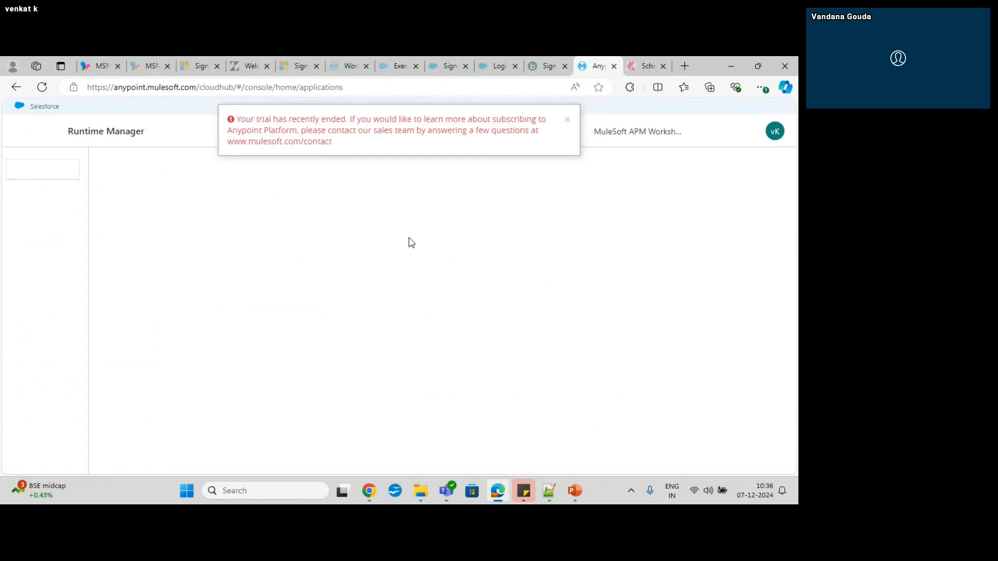
{"action": "left_click", "coordinate": [568, 121]}
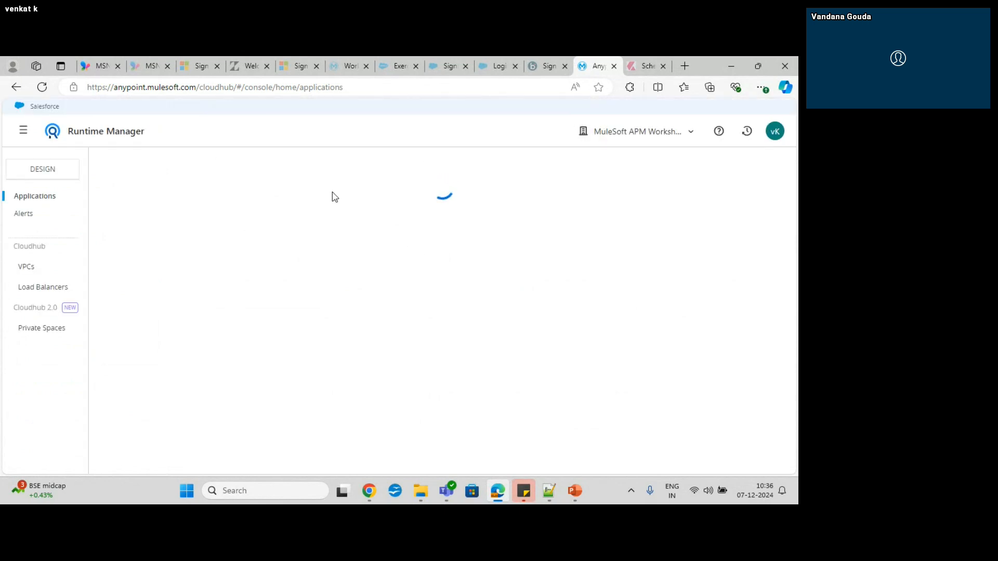
{"action": "left_click", "coordinate": [28, 215]}
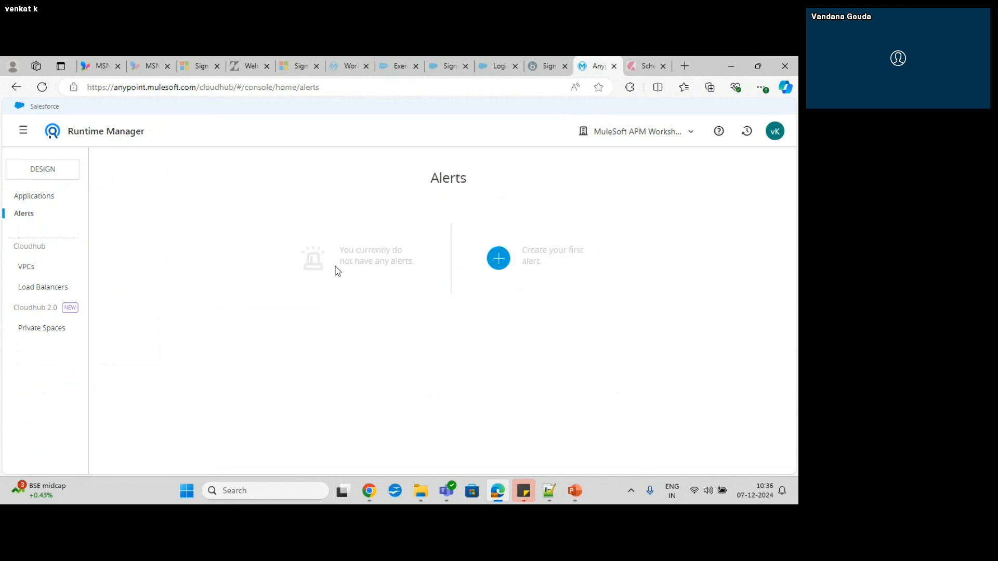
{"action": "left_click", "coordinate": [498, 258]}
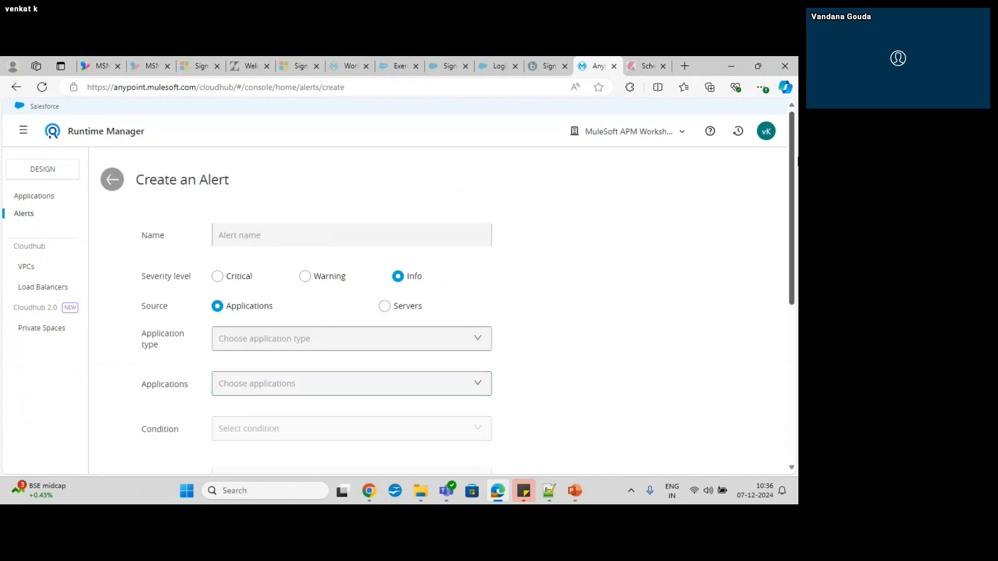
- Name the alert cpu>80% and set its severity level to Critical
{"action": "scroll", "coordinate": [794, 164], "scroll_direction": "down", "scroll_amount": 1}
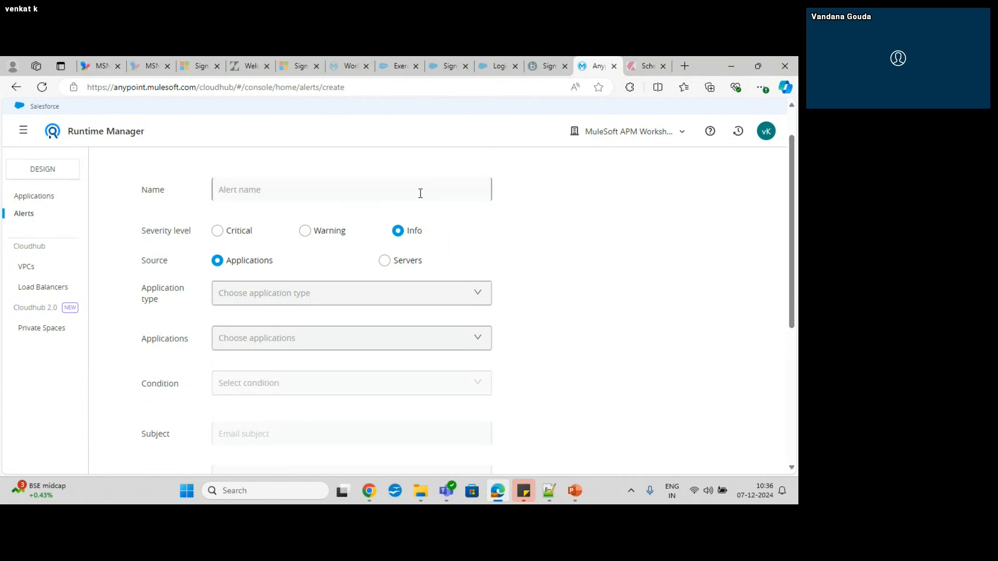
{"action": "left_click", "coordinate": [419, 194]}
{"action": "type", "text": "c"}
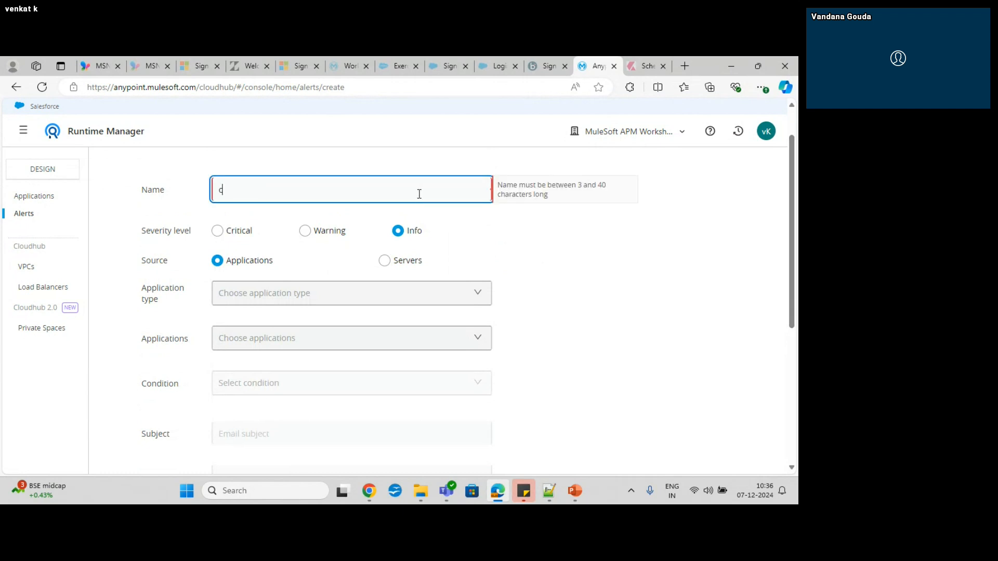
{"action": "type", "text": "pu>80"}
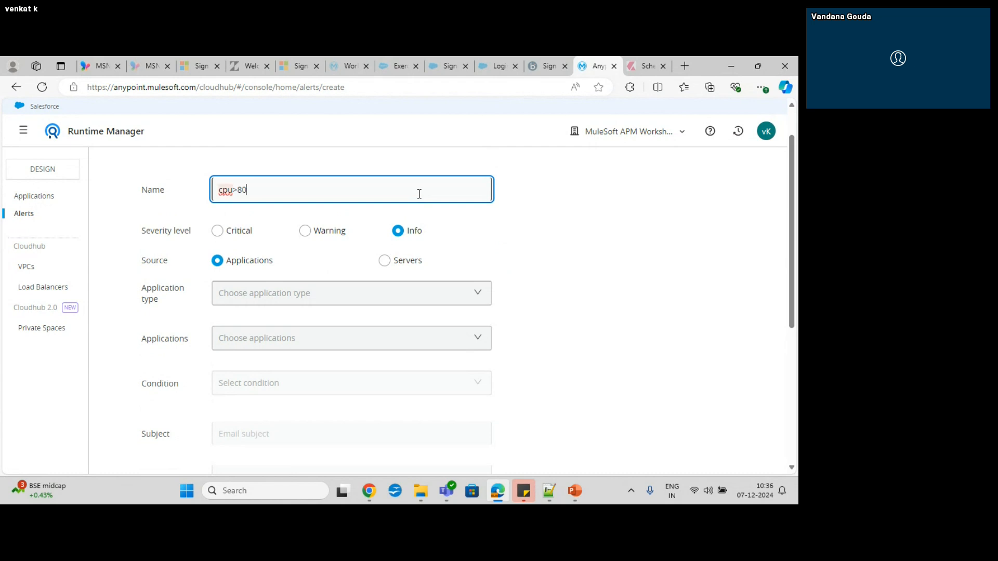
{"action": "type", "text": "%"}
{"action": "left_click", "coordinate": [222, 232]}
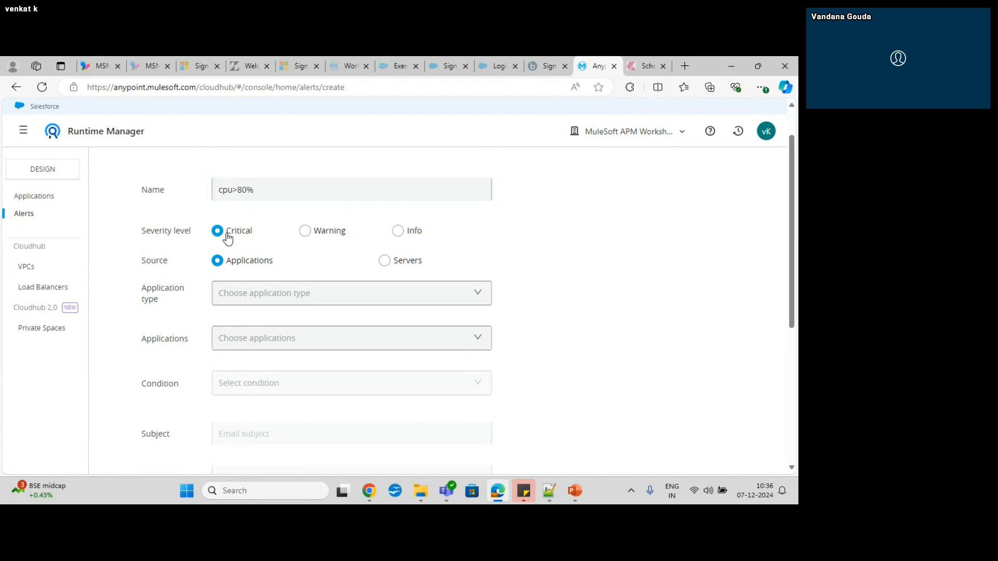
- Set the alert source to All Servers with server type Servers and browse the conditions offered for servers
{"action": "left_click", "coordinate": [385, 261]}
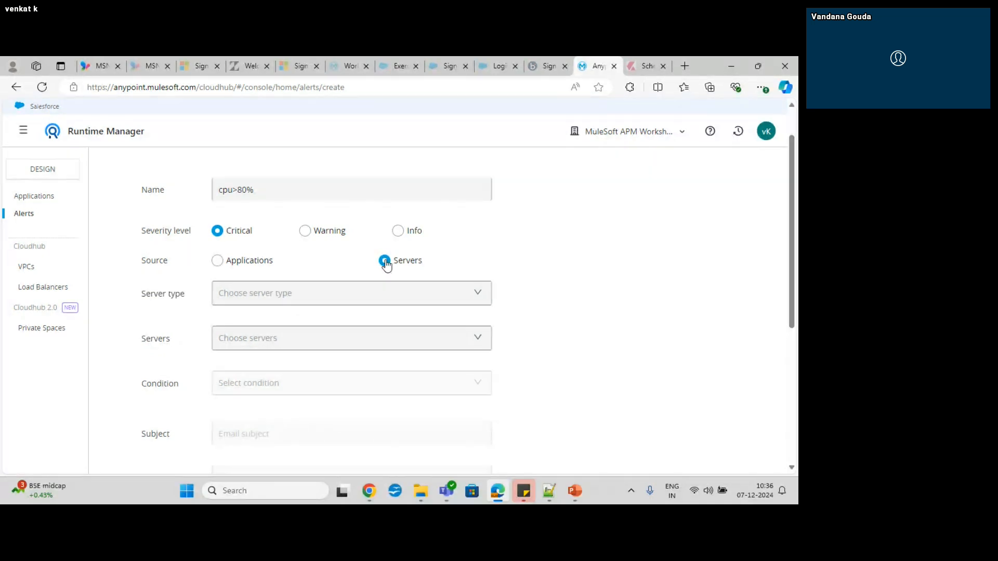
{"action": "left_click", "coordinate": [218, 261]}
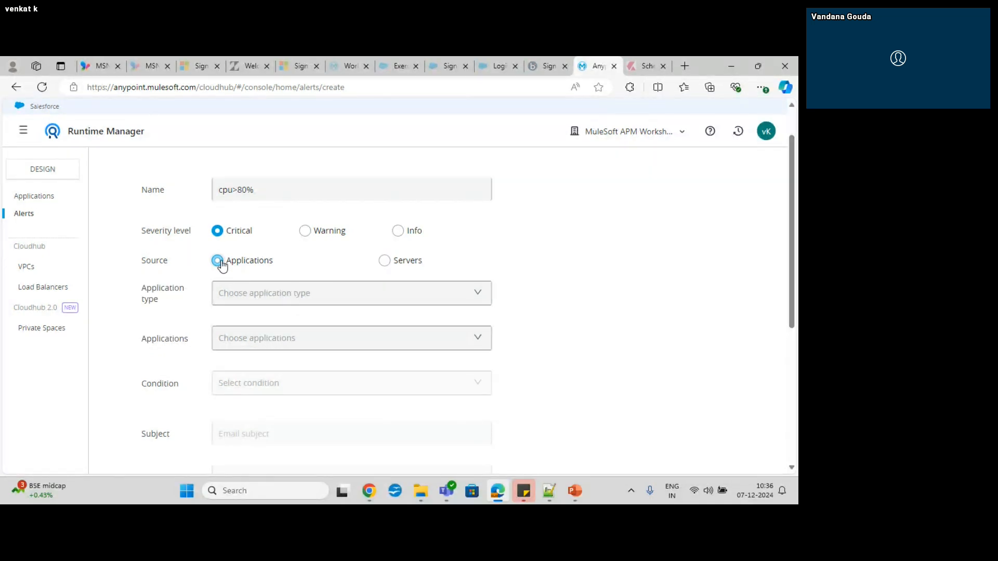
{"action": "left_click", "coordinate": [384, 261]}
{"action": "left_click", "coordinate": [487, 301]}
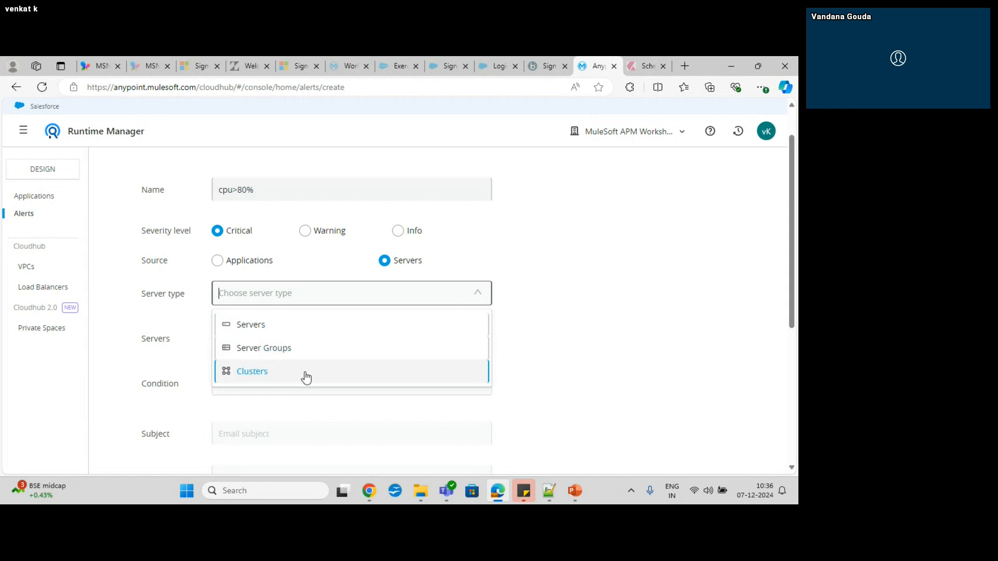
{"action": "left_click", "coordinate": [338, 326]}
{"action": "left_click", "coordinate": [423, 338]}
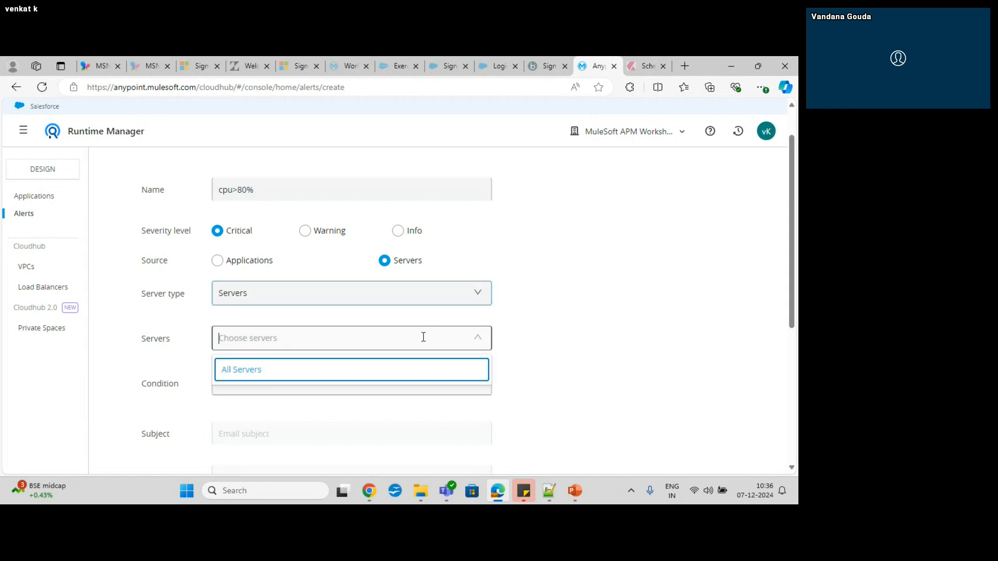
{"action": "left_click", "coordinate": [335, 382]}
{"action": "left_click", "coordinate": [328, 384]}
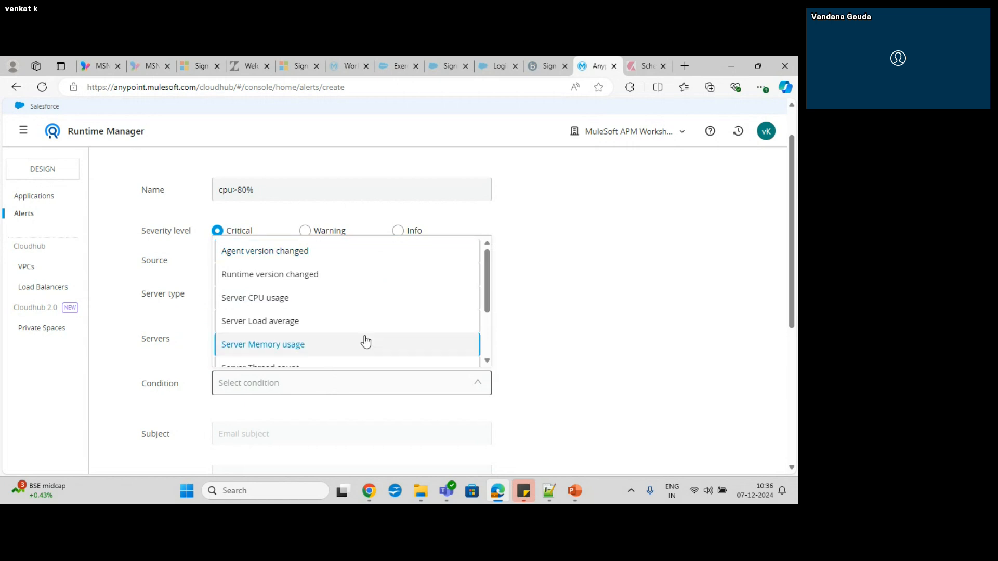
{"action": "left_click_drag", "start_coordinate": [485, 266], "coordinate": [479, 322]}
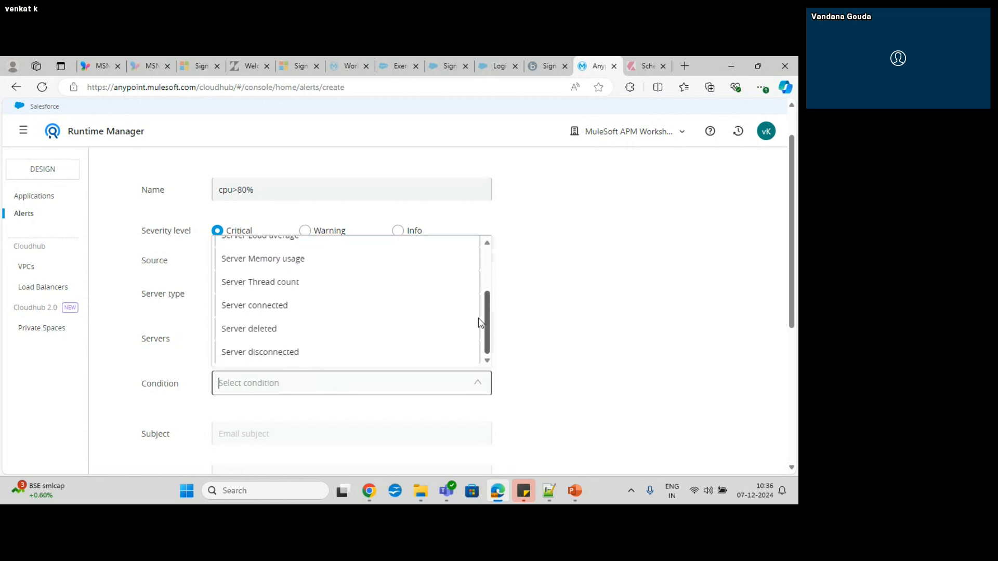
{"action": "scroll", "coordinate": [474, 346], "scroll_direction": "up", "scroll_amount": 5}
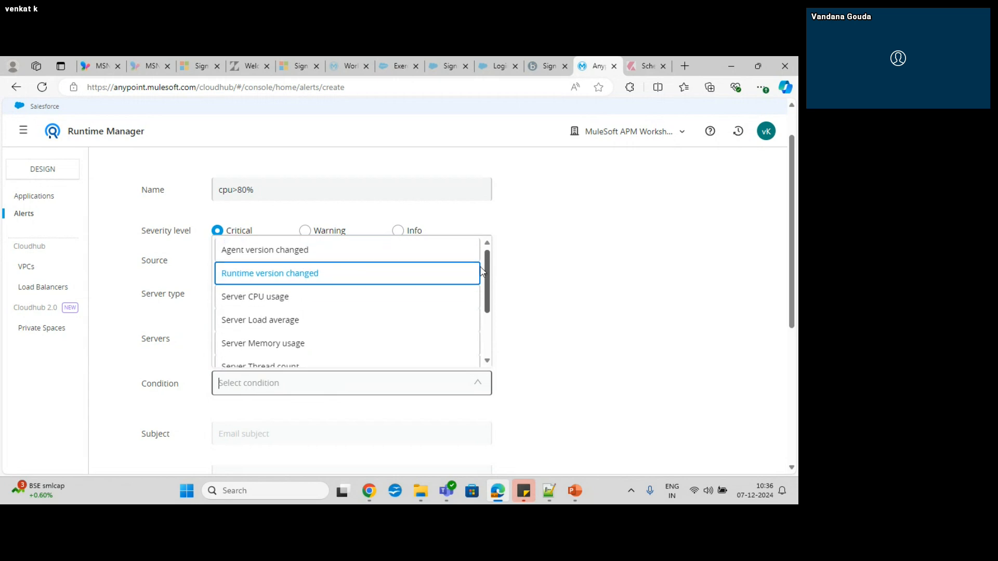
{"action": "left_click", "coordinate": [561, 319]}
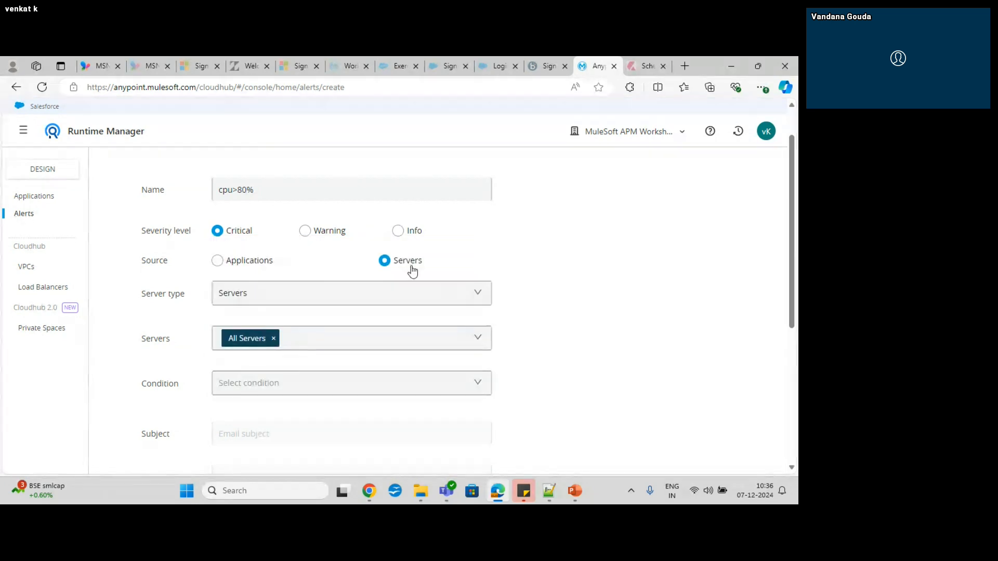
- Set the alert source to Applications, with type CloudHub Applications and All Applications selected
{"action": "left_click", "coordinate": [218, 262]}
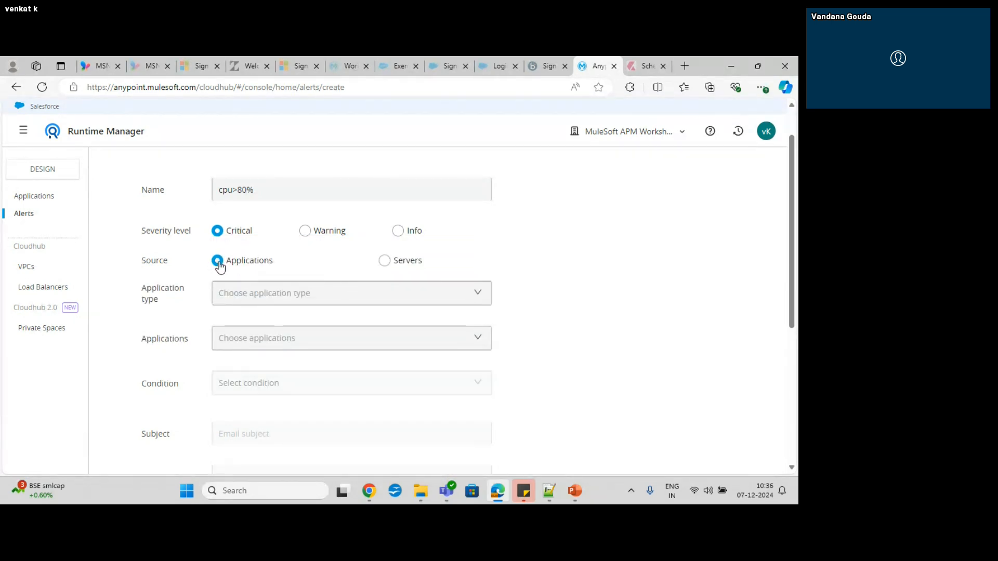
{"action": "left_click", "coordinate": [437, 283]}
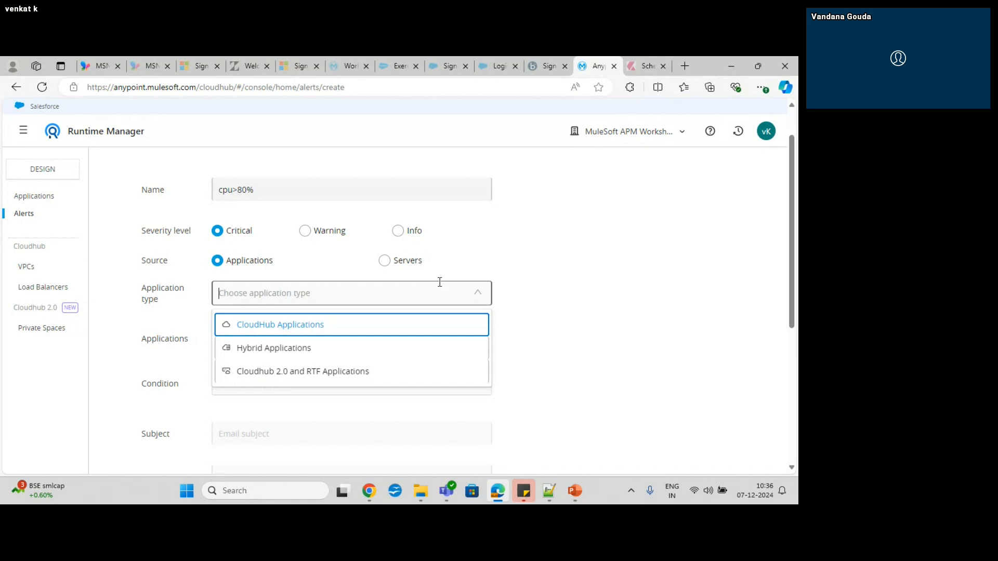
{"action": "left_click", "coordinate": [312, 332]}
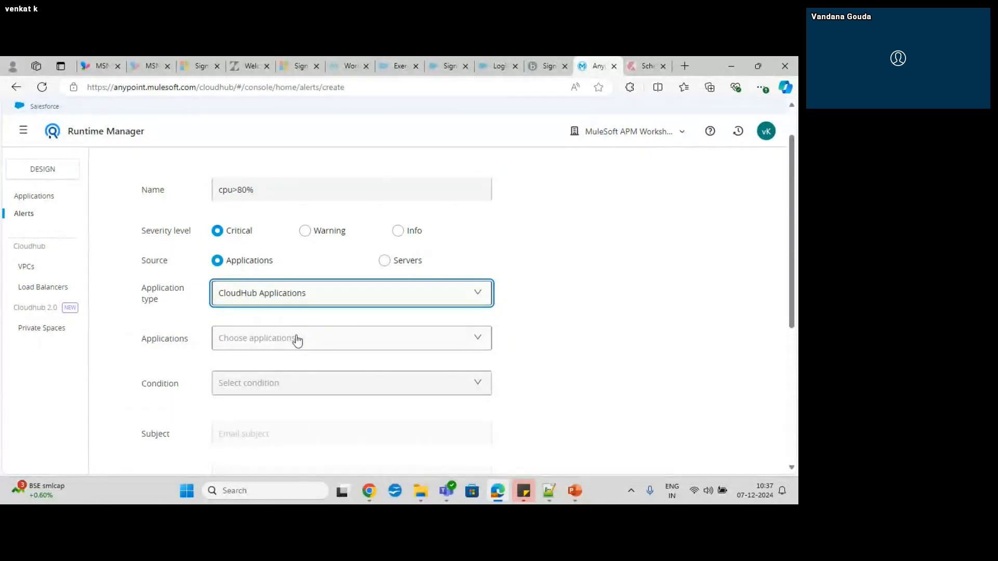
{"action": "left_click", "coordinate": [297, 339]}
{"action": "left_click", "coordinate": [253, 372]}
- Set the alert condition to Worker not responding
{"action": "left_click", "coordinate": [251, 382]}
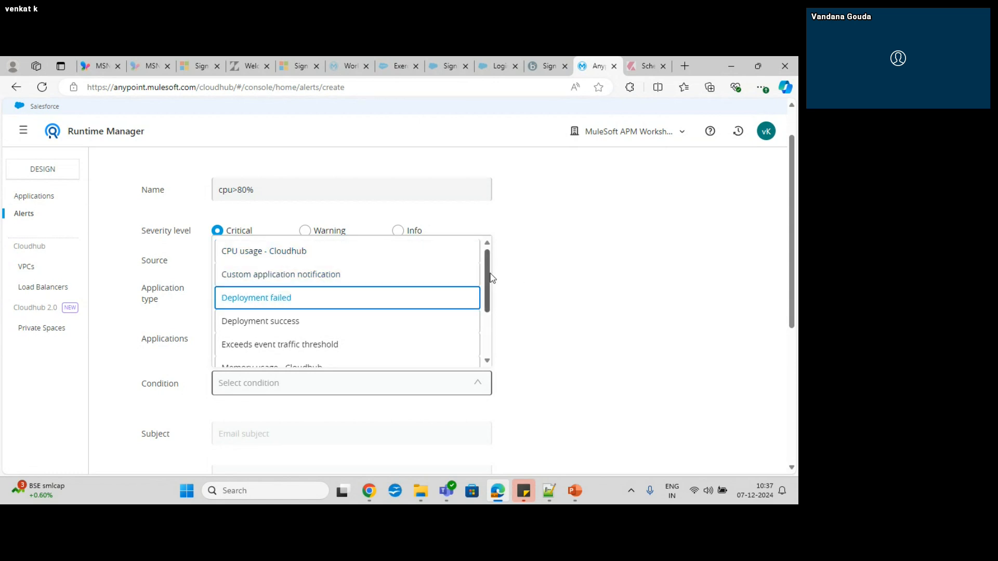
{"action": "left_click_drag", "start_coordinate": [488, 273], "coordinate": [481, 318]}
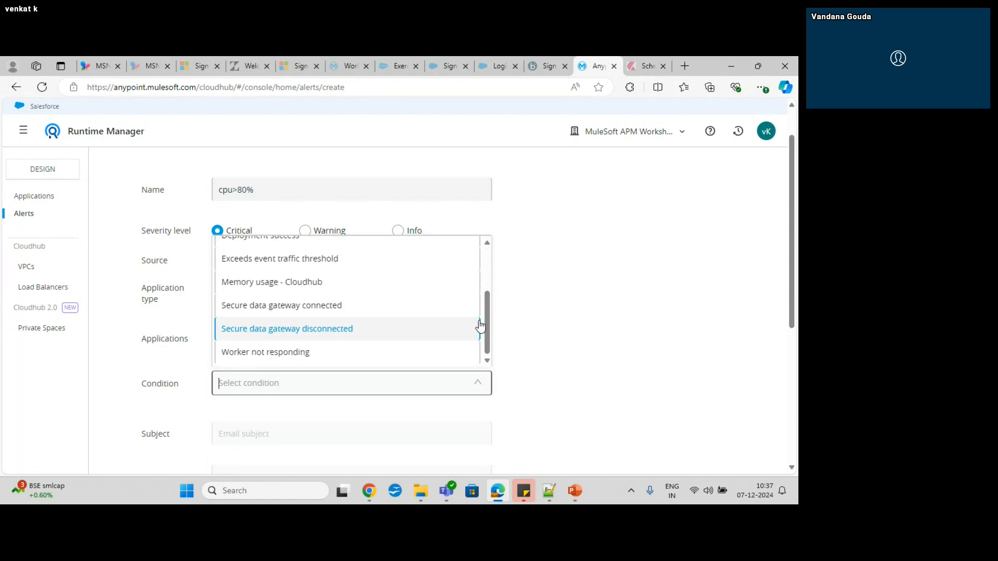
{"action": "left_click", "coordinate": [296, 354]}
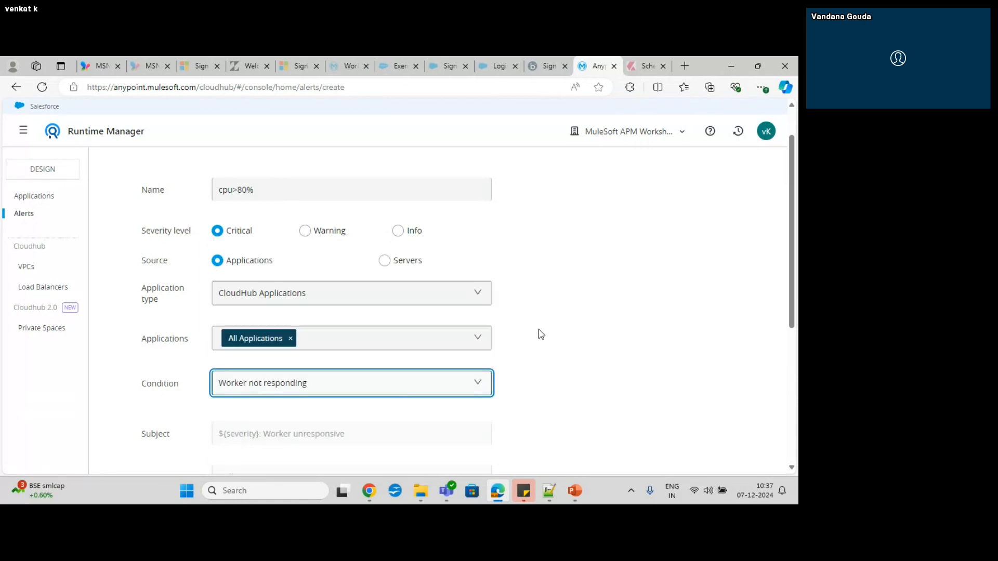
- Examine the alert's subject and message templates, including the workers and ${resource} wording, and check whether the subject can be edited
{"action": "left_click_drag", "start_coordinate": [793, 194], "coordinate": [797, 310]}
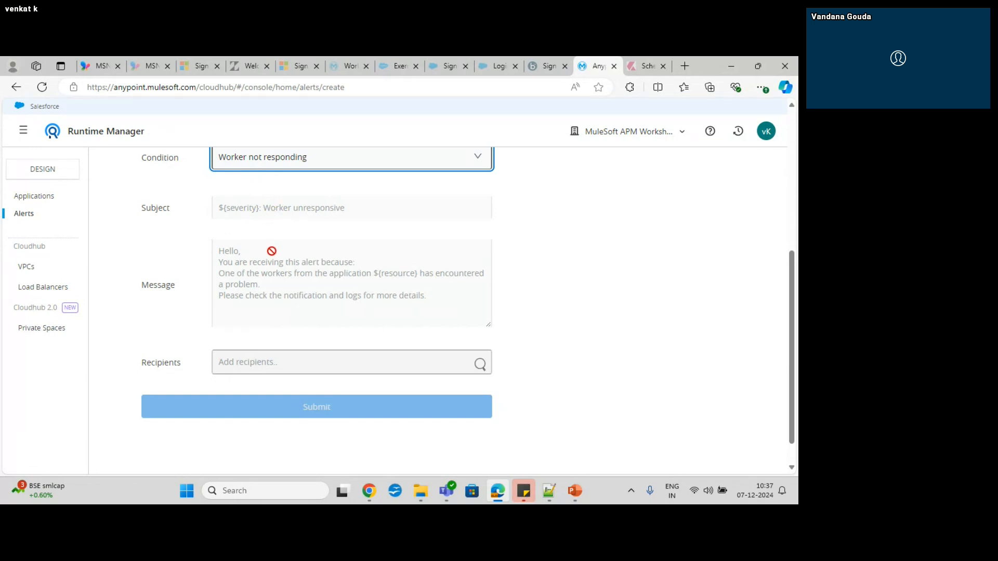
{"action": "left_click", "coordinate": [279, 205]}
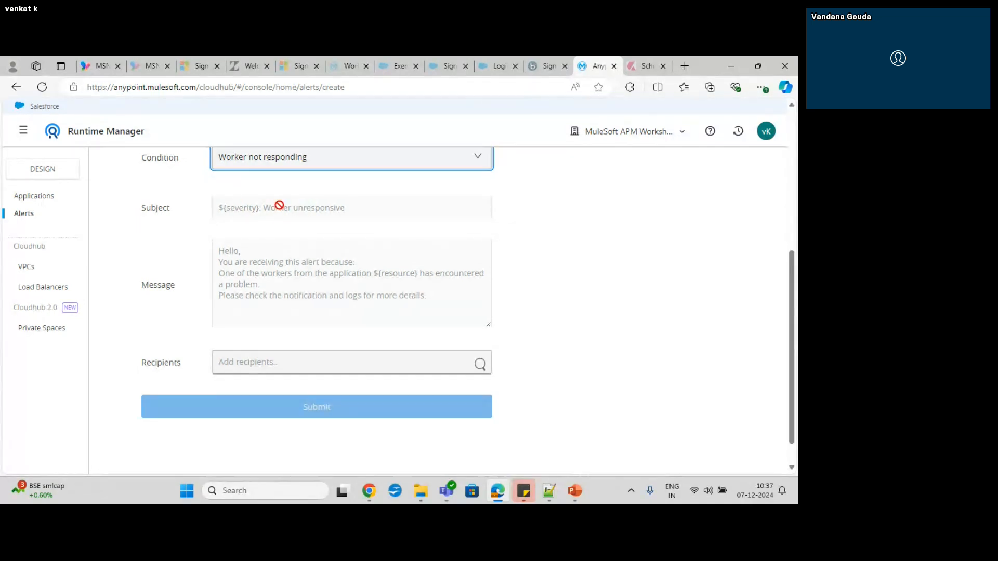
{"action": "right_click", "coordinate": [280, 208]}
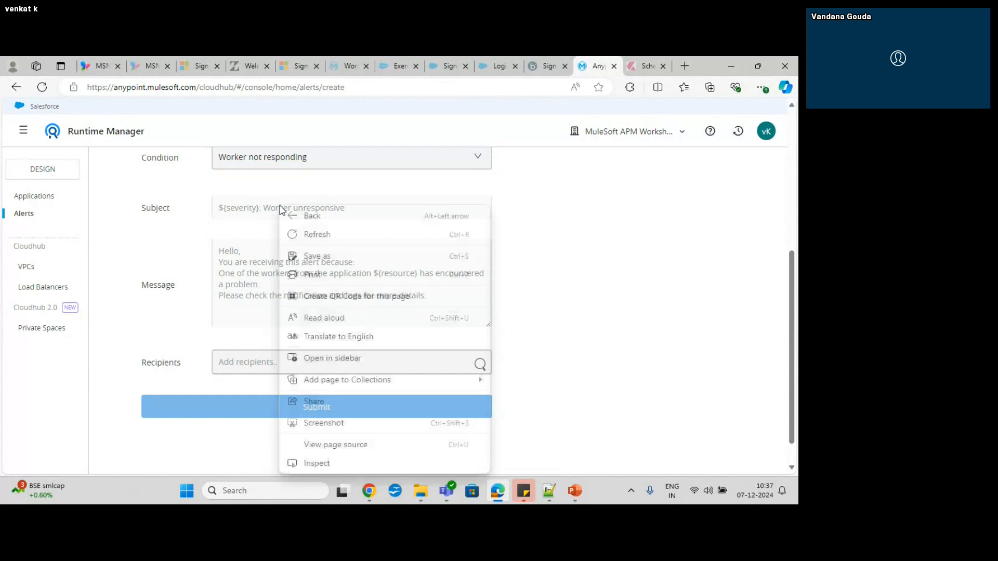
{"action": "left_click", "coordinate": [240, 208]}
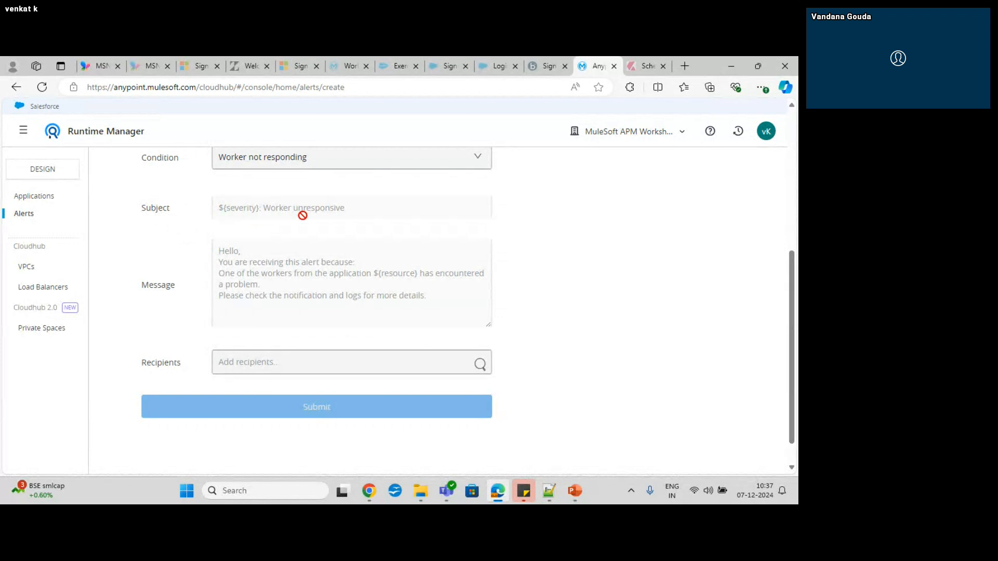
{"action": "scroll", "coordinate": [791, 296], "scroll_direction": "up", "scroll_amount": 3}
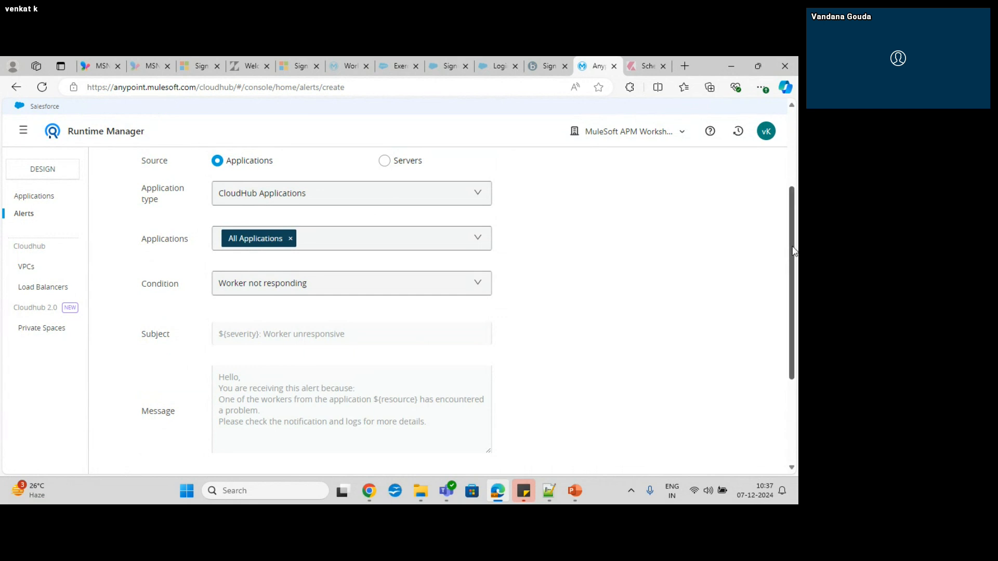
{"action": "scroll", "coordinate": [791, 245], "scroll_direction": "up", "scroll_amount": 2}
{"action": "scroll", "coordinate": [794, 226], "scroll_direction": "down", "scroll_amount": 1}
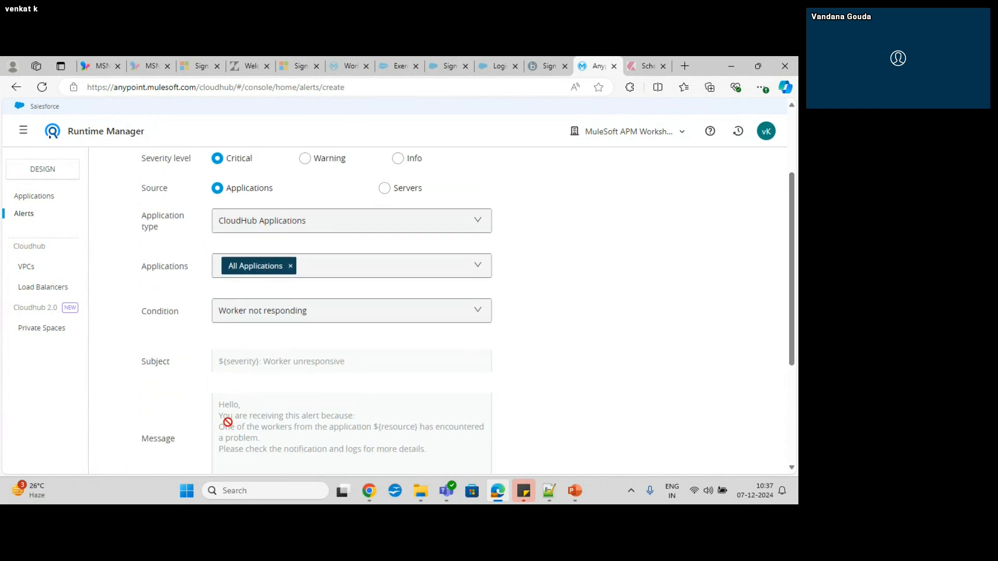
{"action": "double_click", "coordinate": [284, 423]}
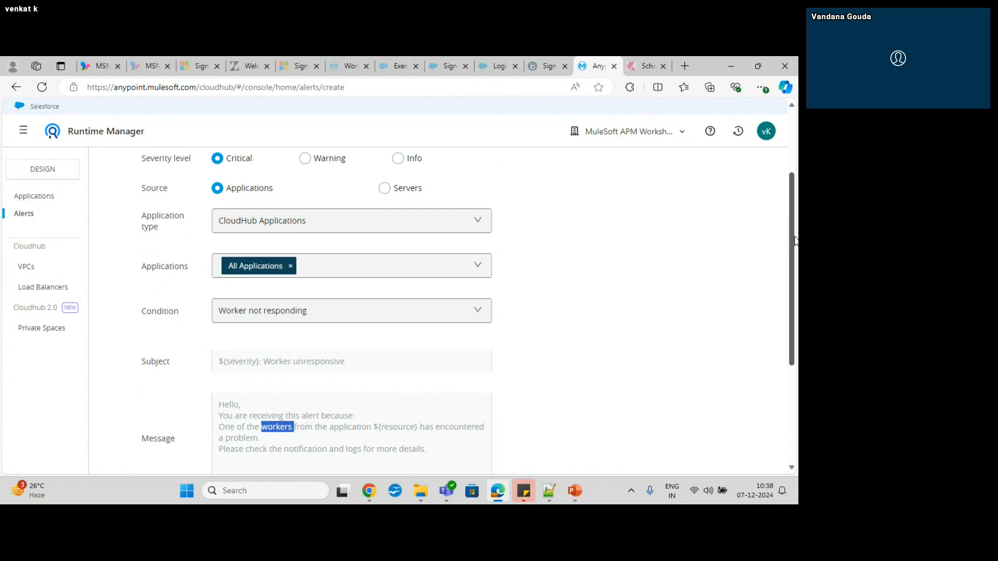
{"action": "left_click_drag", "start_coordinate": [794, 240], "coordinate": [793, 306]}
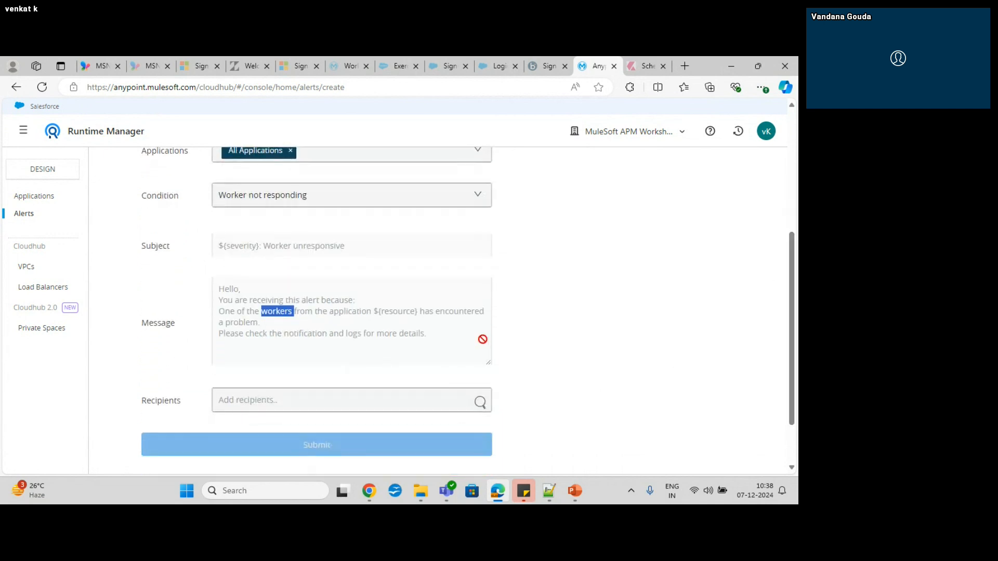
{"action": "double_click", "coordinate": [401, 310]}
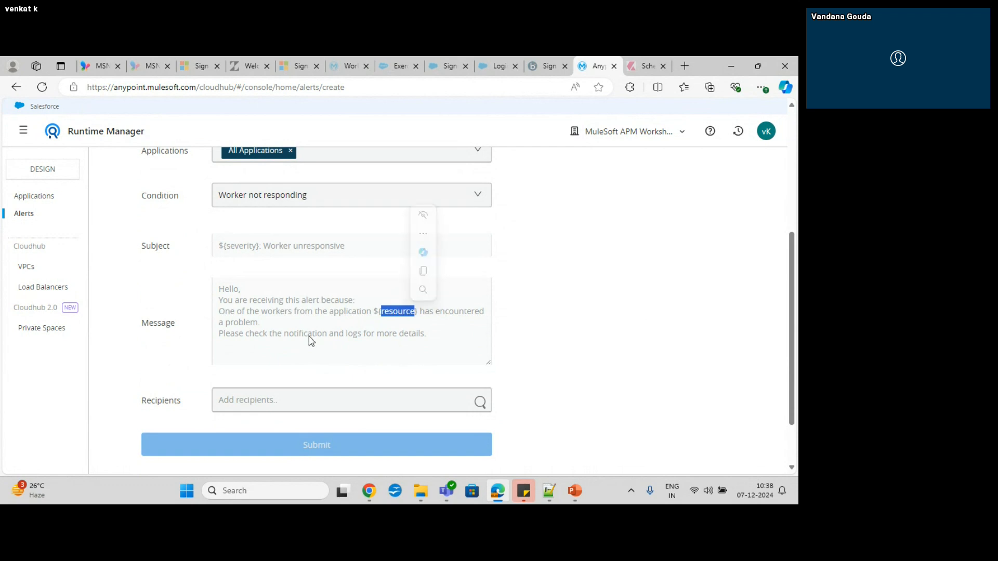
{"action": "left_click", "coordinate": [310, 336]}
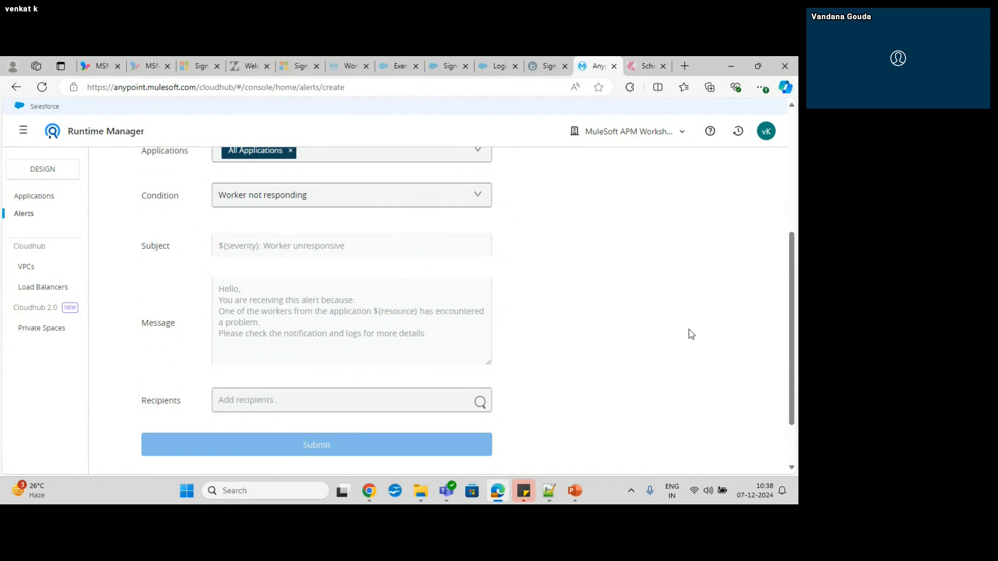
- Search the recipients for "ven", add the intended organization member to the alert, and review the form's earlier fields
{"action": "mouse_move", "coordinate": [793, 334]}
{"action": "left_mouse_down"}
{"action": "mouse_move", "coordinate": [794, 266]}
{"action": "mouse_move", "coordinate": [789, 317]}
{"action": "left_mouse_up"}
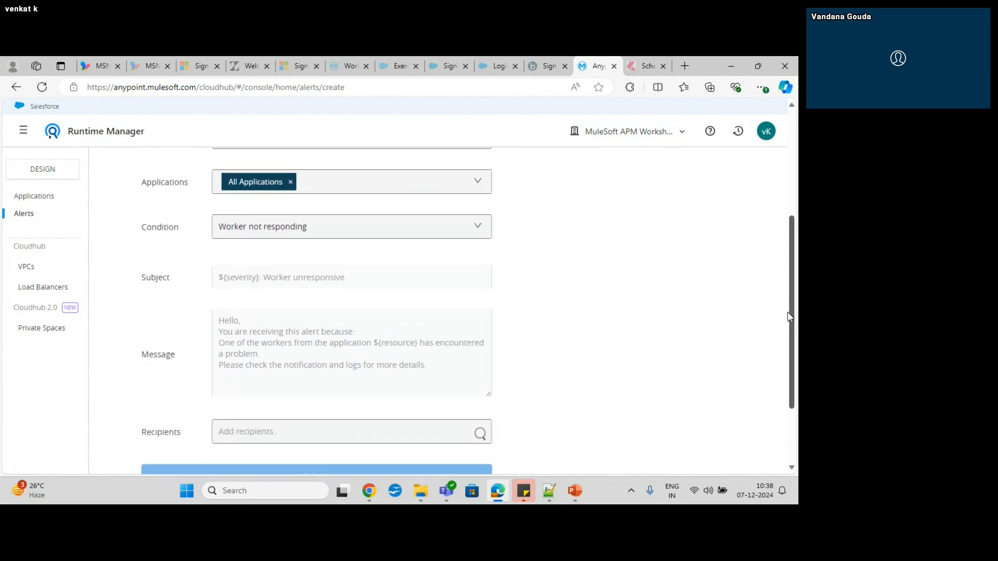
{"action": "left_click", "coordinate": [351, 431]}
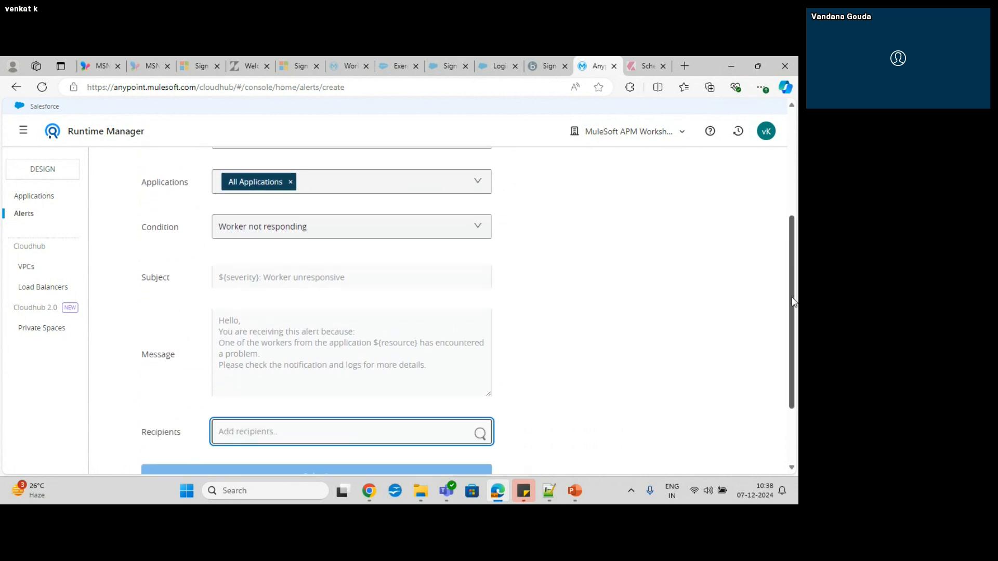
{"action": "left_click_drag", "start_coordinate": [793, 303], "coordinate": [791, 361]}
{"action": "type", "text": "ve"}
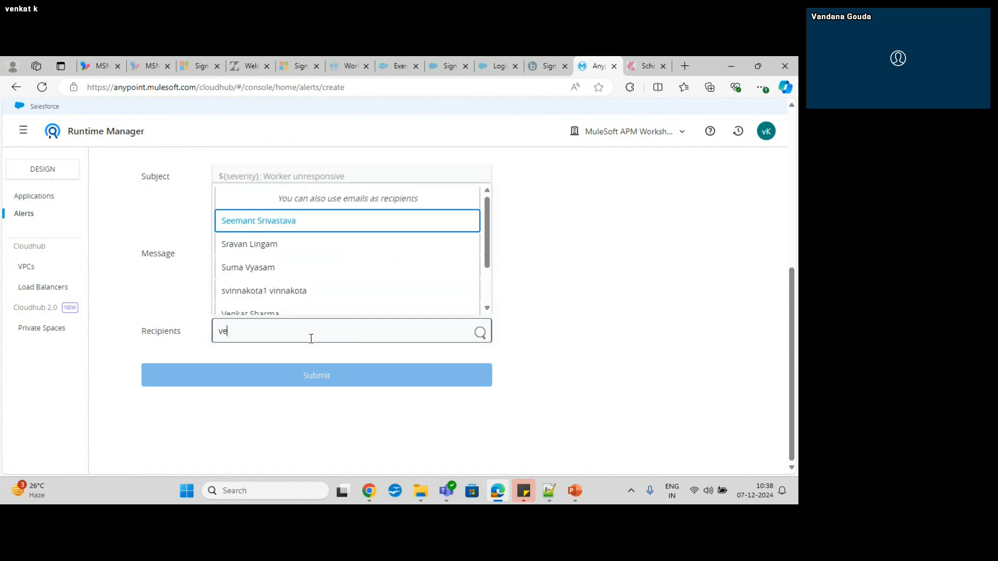
{"action": "type", "text": "n"}
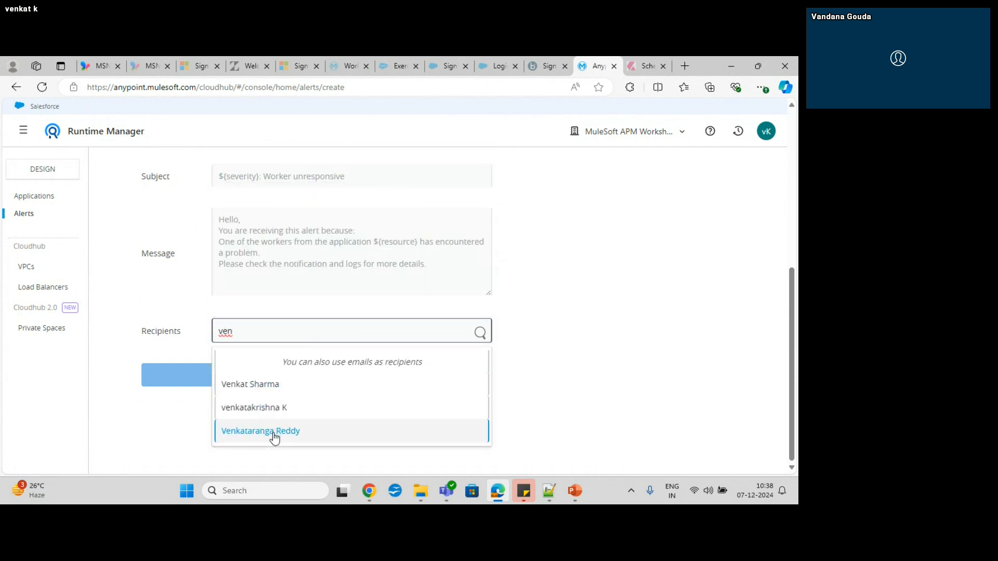
{"action": "left_click", "coordinate": [281, 409]}
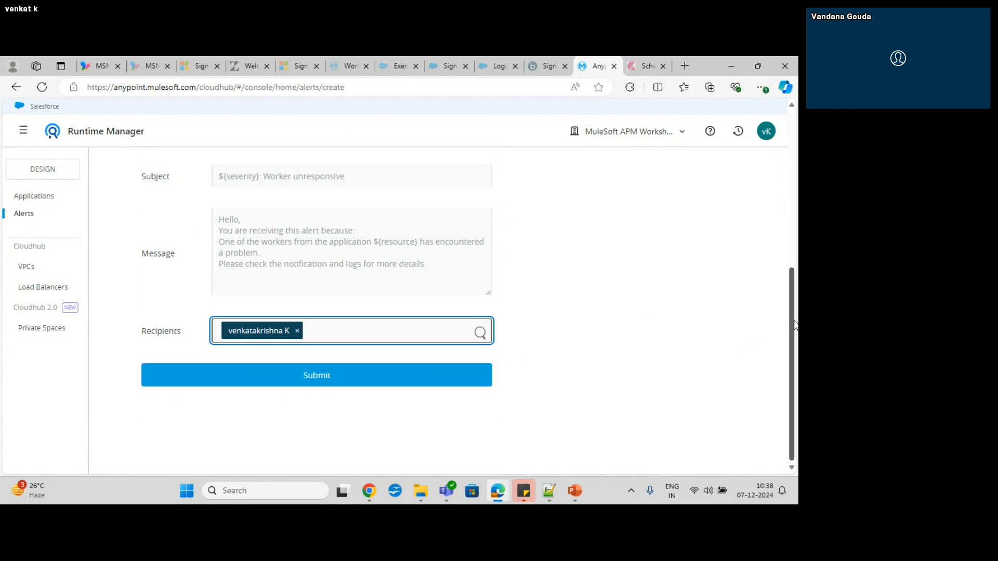
{"action": "left_click_drag", "start_coordinate": [794, 325], "coordinate": [783, 159]}
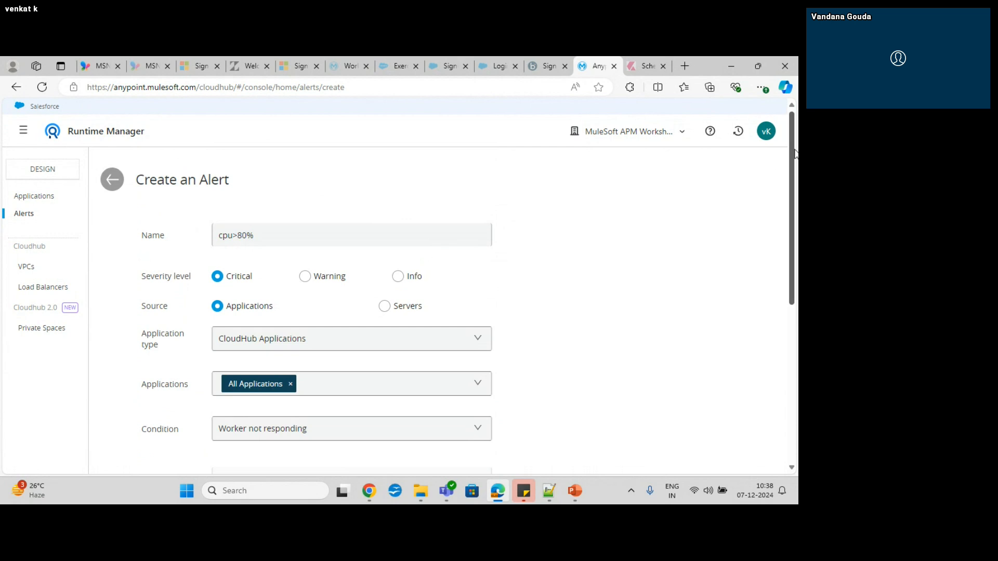
{"action": "mouse_move", "coordinate": [793, 149]}
{"action": "left_mouse_down"}
{"action": "mouse_move", "coordinate": [793, 281]}
{"action": "mouse_move", "coordinate": [789, 149]}
{"action": "left_mouse_up"}
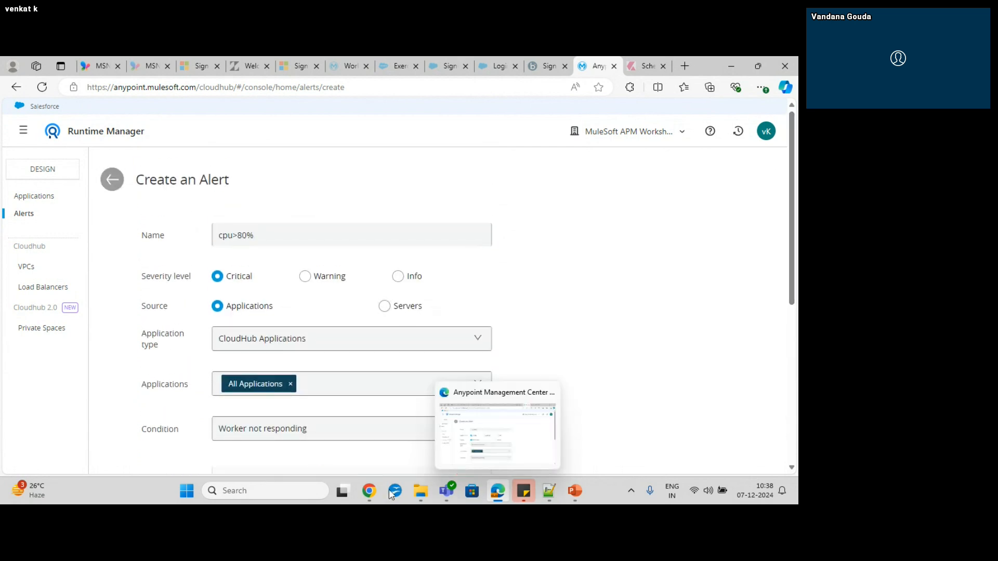
- Switch to the meeting room in Chrome, restart its screen sharing and minimize the window
{"action": "mouse_move", "coordinate": [369, 491]}
{"action": "left_click", "coordinate": [267, 445]}
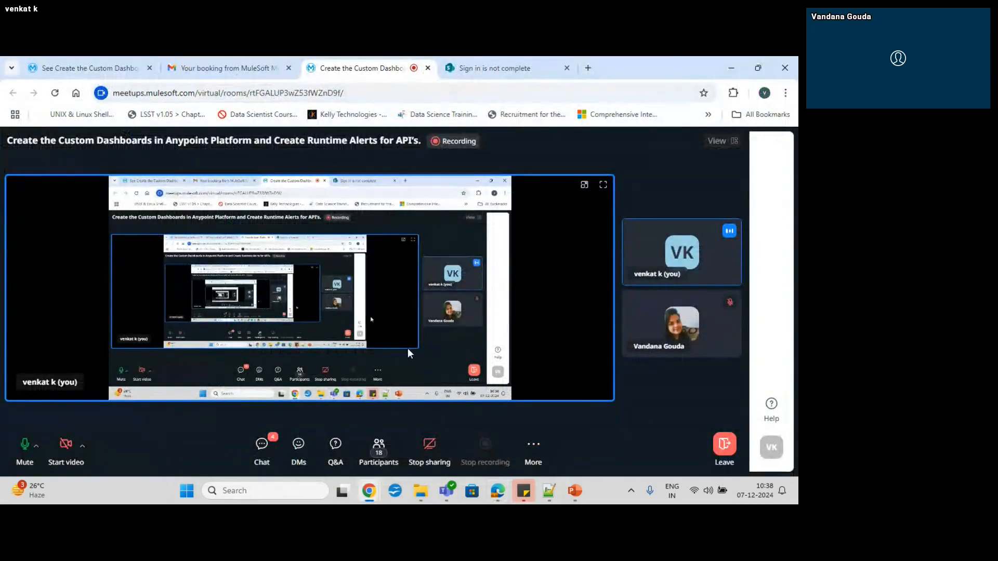
{"action": "left_click", "coordinate": [432, 447]}
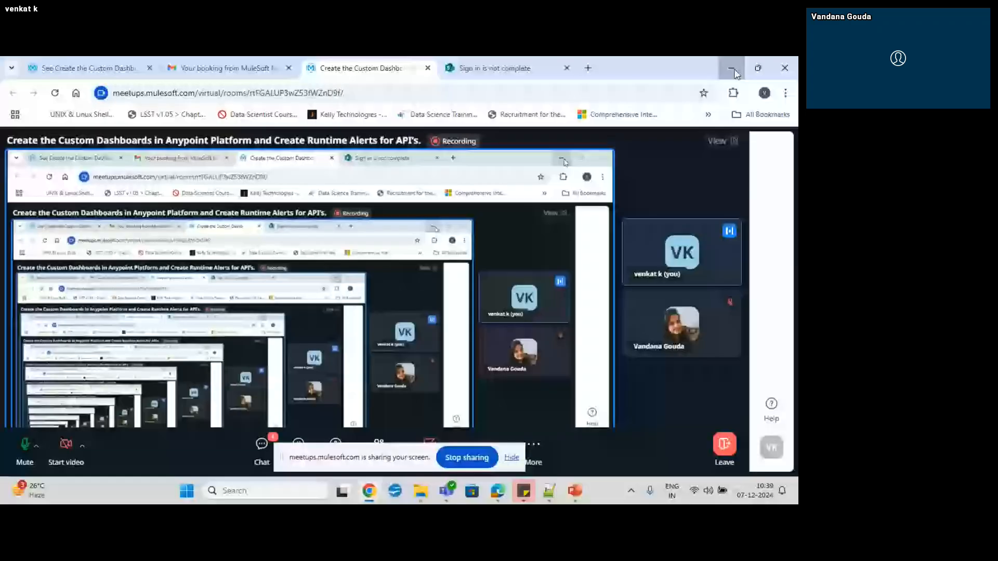
{"action": "left_click", "coordinate": [733, 70]}
- Switch to Anypoint Monitoring in the Chrome incognito window, look at the alerts list, and return to the built-in dashboards
{"action": "mouse_move", "coordinate": [367, 496]}
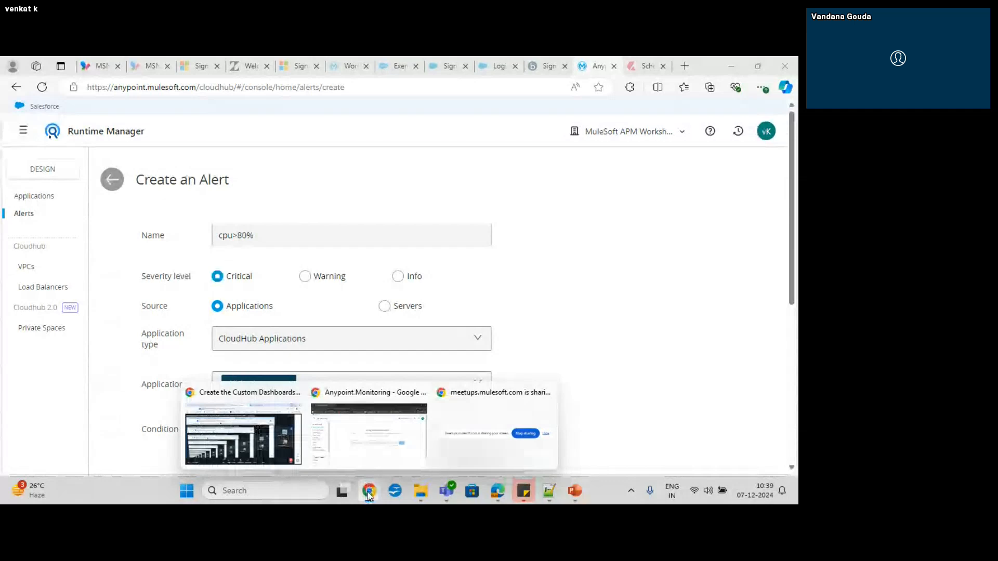
{"action": "left_click", "coordinate": [370, 440]}
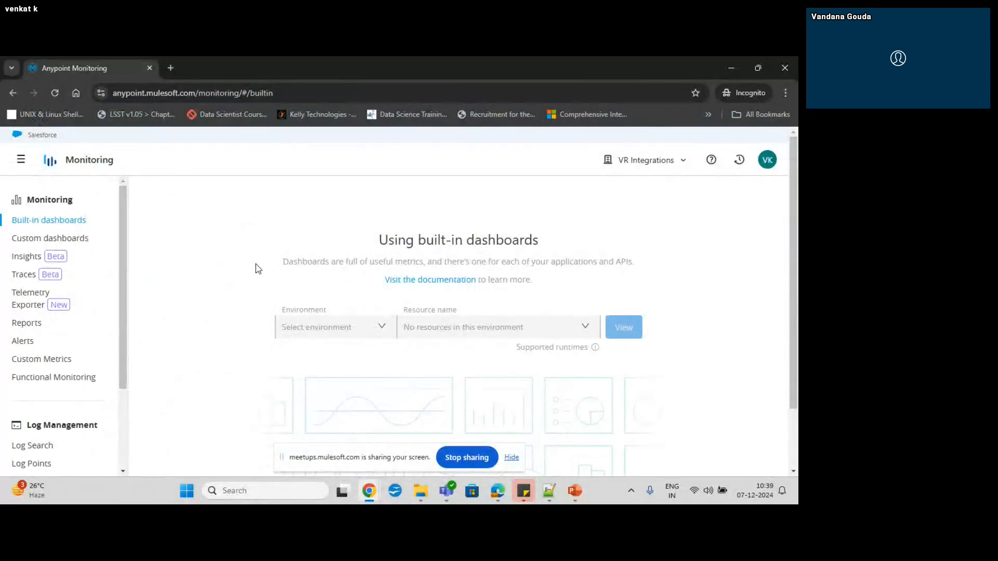
{"action": "left_click", "coordinate": [20, 341]}
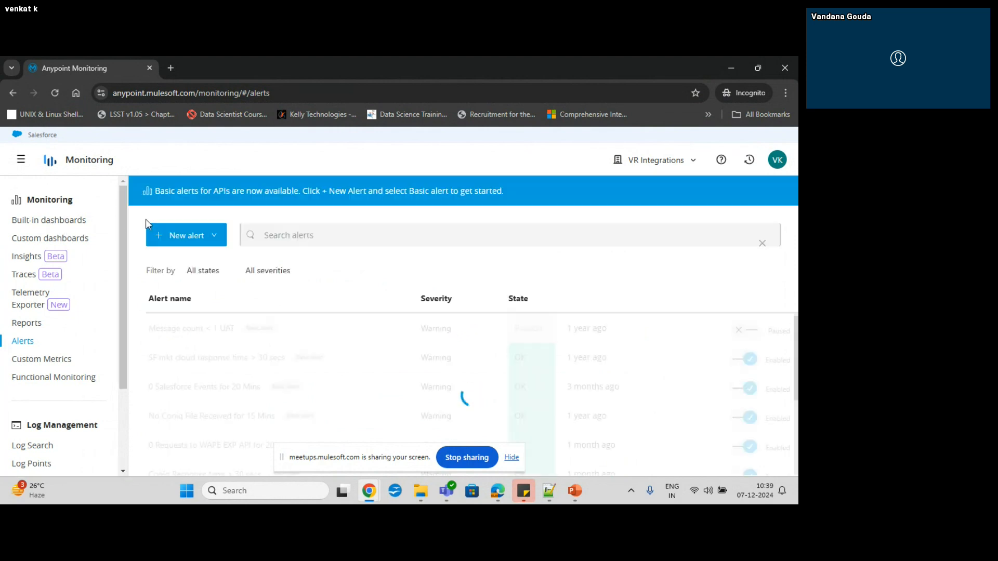
{"action": "left_click", "coordinate": [56, 228]}
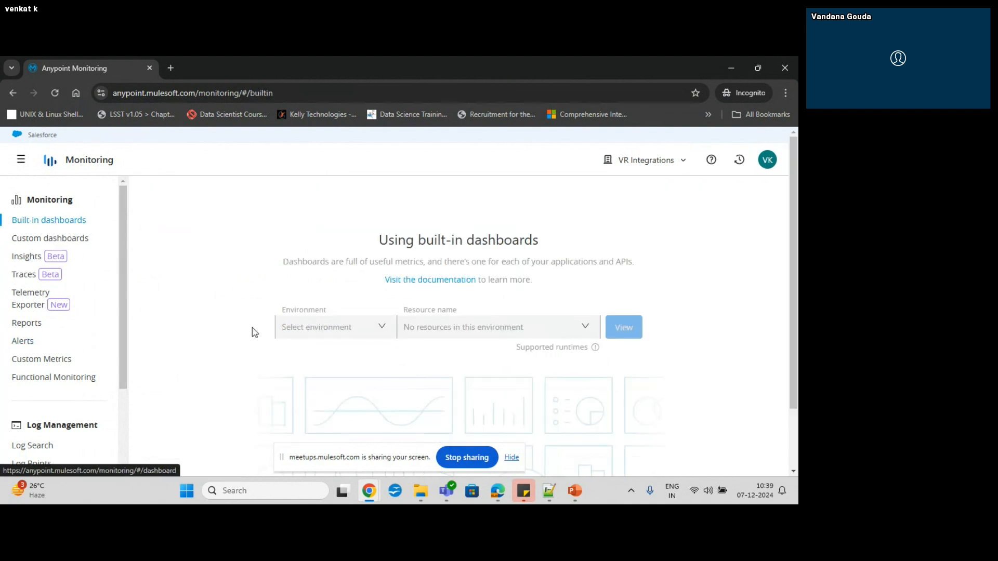
{"action": "left_click", "coordinate": [511, 458]}
- Browse the environment and resource choices for built-in dashboards, try Design, and set the environment to DEV
{"action": "left_click", "coordinate": [384, 332]}
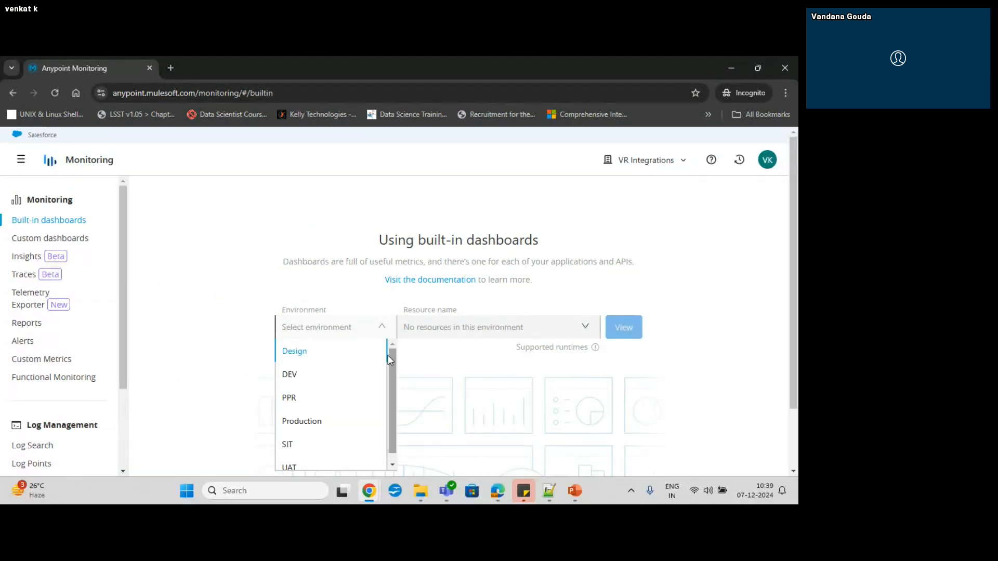
{"action": "left_click", "coordinate": [386, 331]}
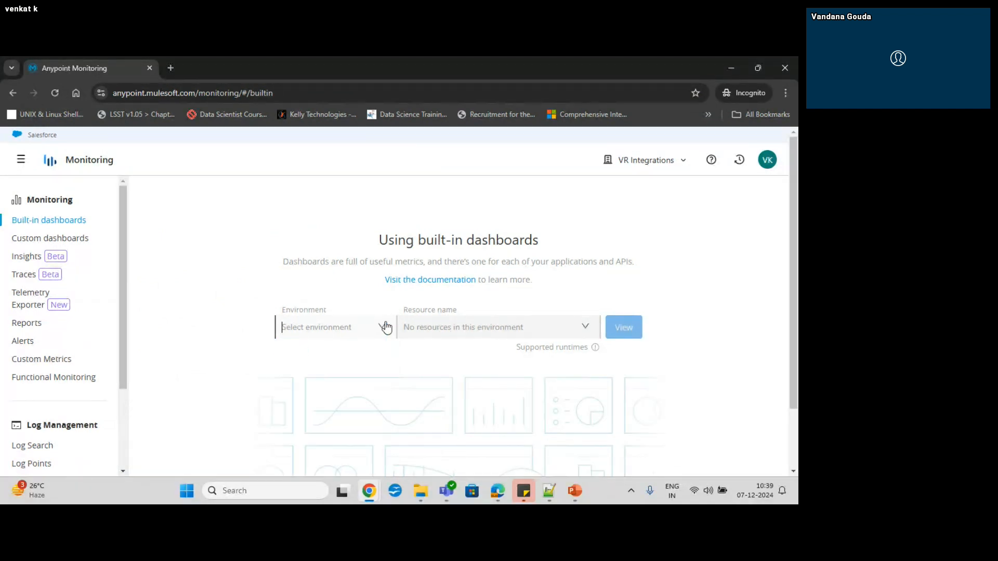
{"action": "left_click", "coordinate": [584, 327]}
{"action": "left_click", "coordinate": [586, 327]}
{"action": "left_click", "coordinate": [586, 328]}
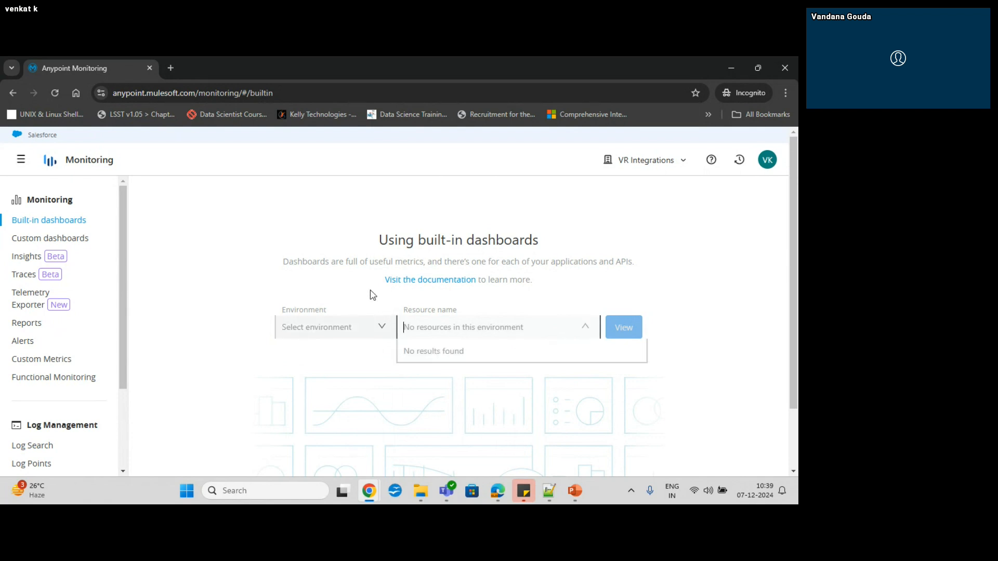
{"action": "left_click", "coordinate": [382, 329]}
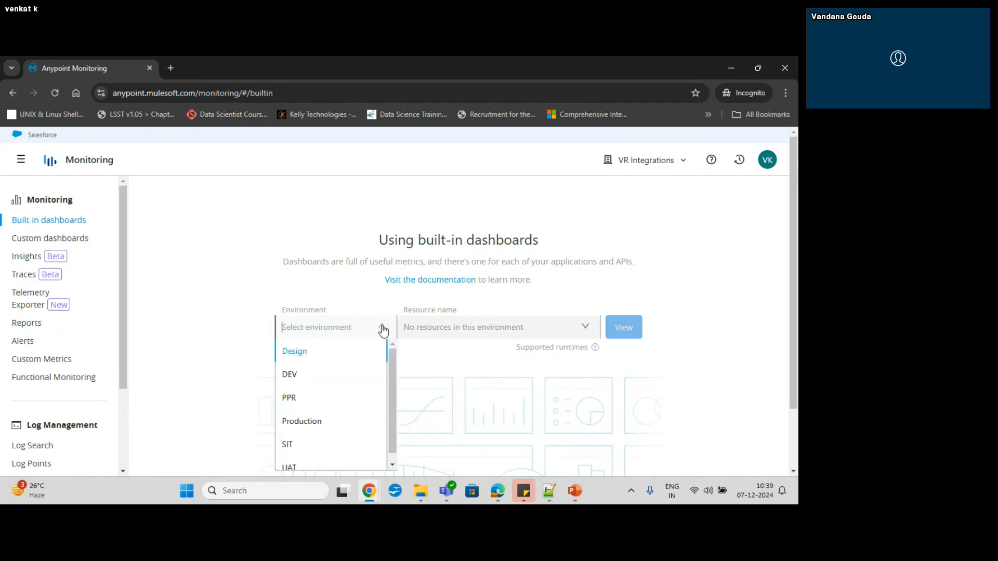
{"action": "left_click", "coordinate": [300, 350]}
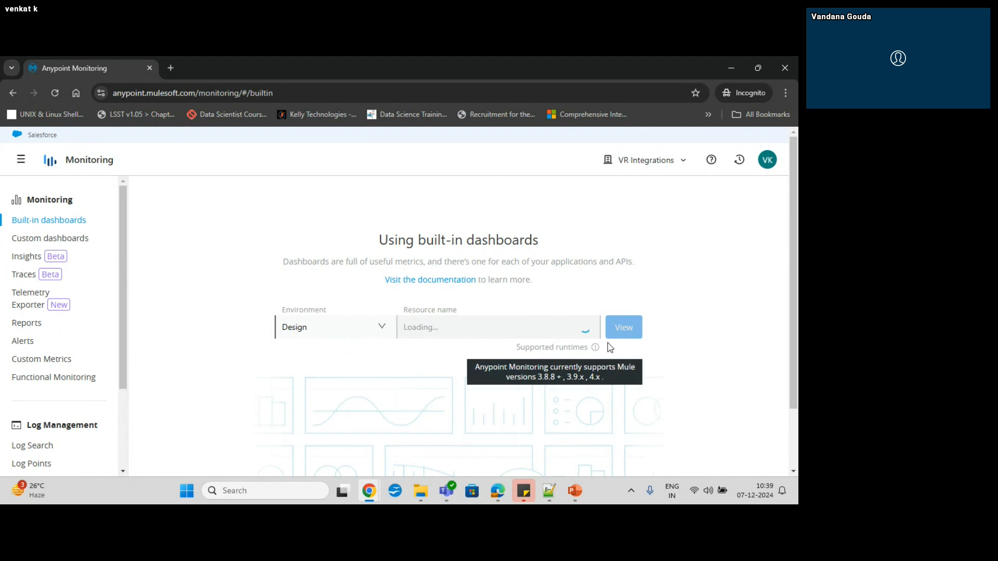
{"action": "left_click", "coordinate": [379, 329]}
{"action": "left_click", "coordinate": [286, 373]}
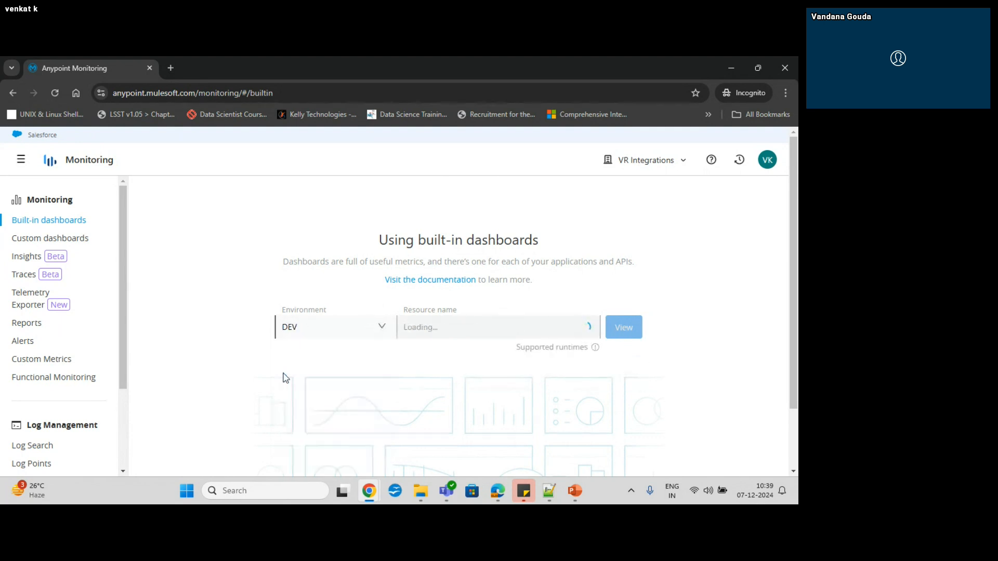
- Browse the resources offered for built-in dashboards in the DEV environment without choosing one
{"action": "left_click", "coordinate": [587, 328]}
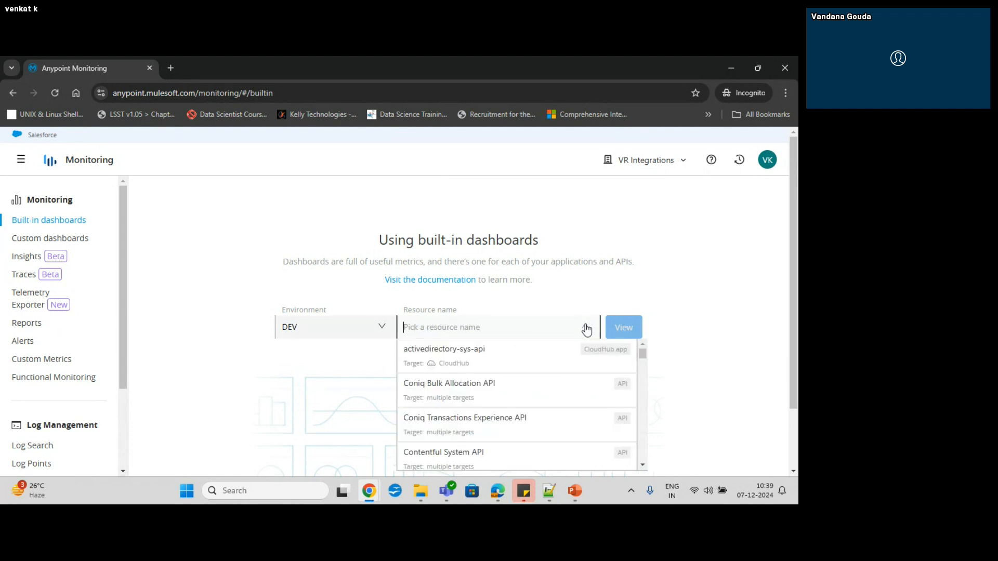
{"action": "left_click_drag", "start_coordinate": [642, 354], "coordinate": [697, 286]}
{"action": "left_click", "coordinate": [696, 286]}
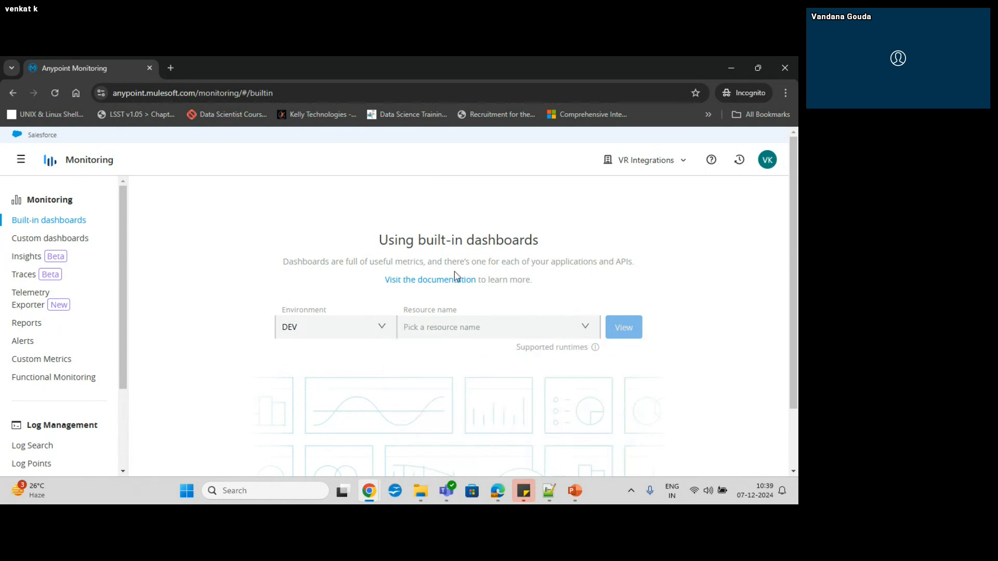
{"action": "left_click", "coordinate": [587, 336]}
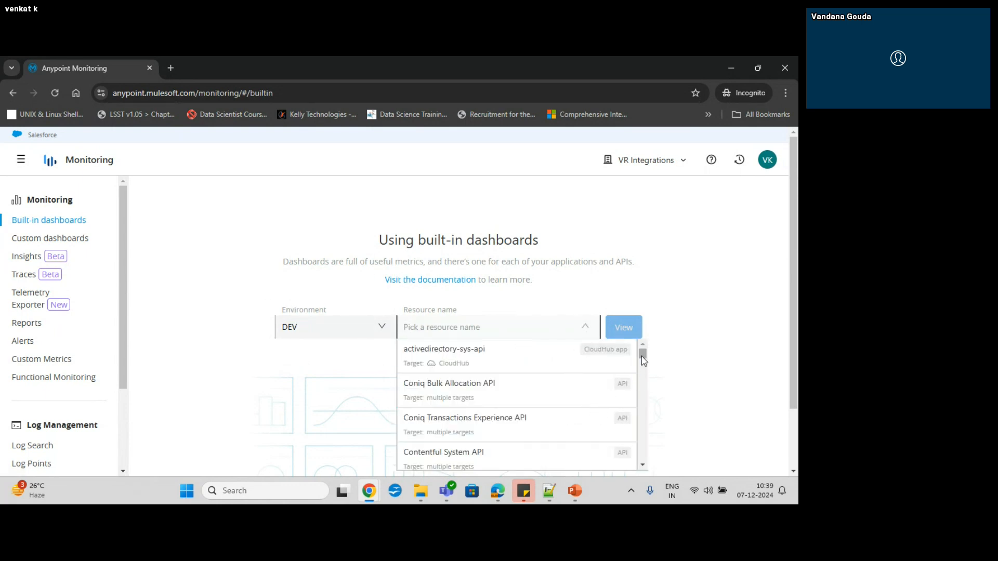
{"action": "mouse_move", "coordinate": [644, 357]}
{"action": "left_mouse_down"}
{"action": "mouse_move", "coordinate": [651, 404]}
{"action": "mouse_move", "coordinate": [659, 351]}
{"action": "left_mouse_up"}
{"action": "left_click", "coordinate": [586, 328]}
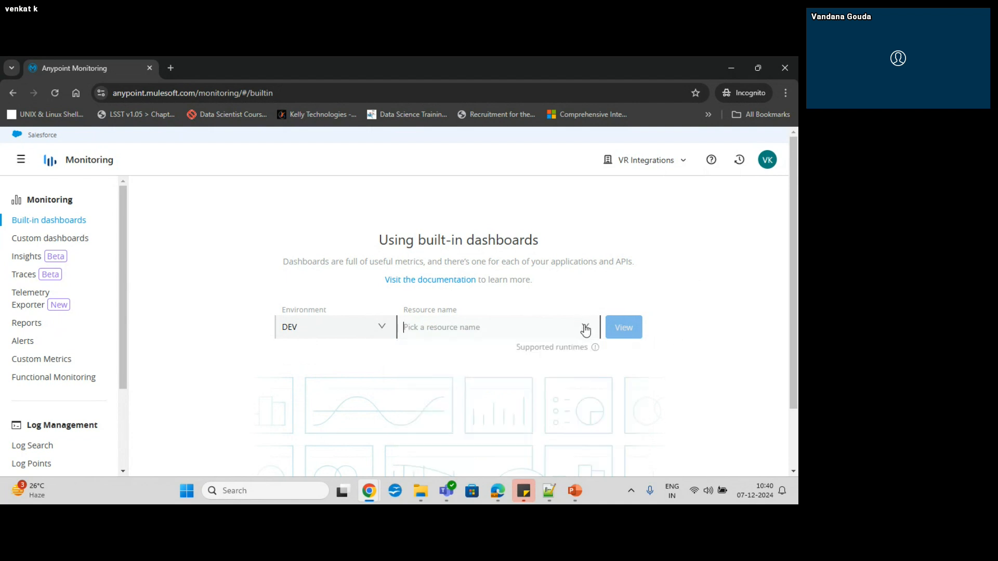
- Open the custom dashboards and examine the full list of existing dashboards
{"action": "left_click", "coordinate": [55, 241]}
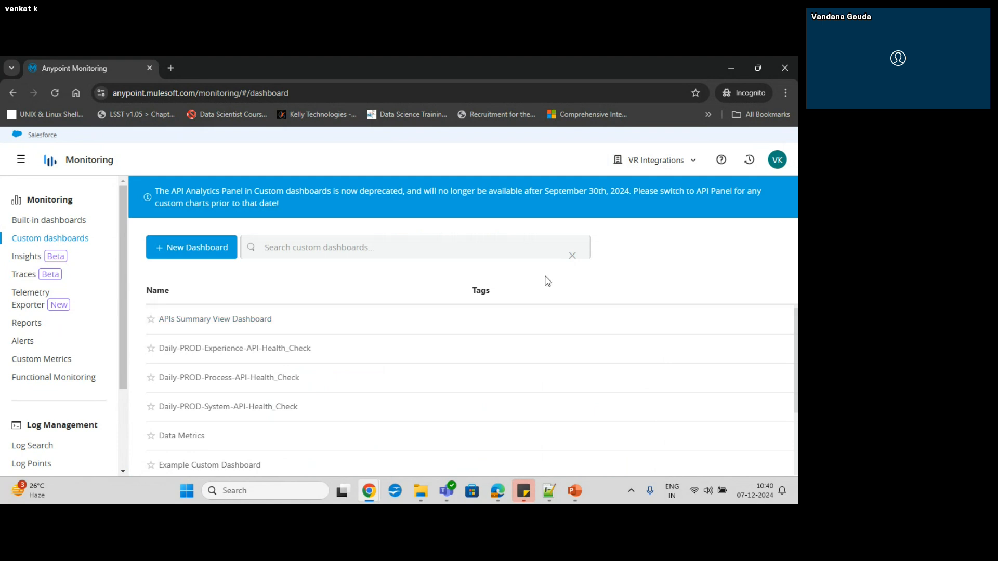
{"action": "scroll", "coordinate": [795, 300], "scroll_direction": "down", "scroll_amount": 3}
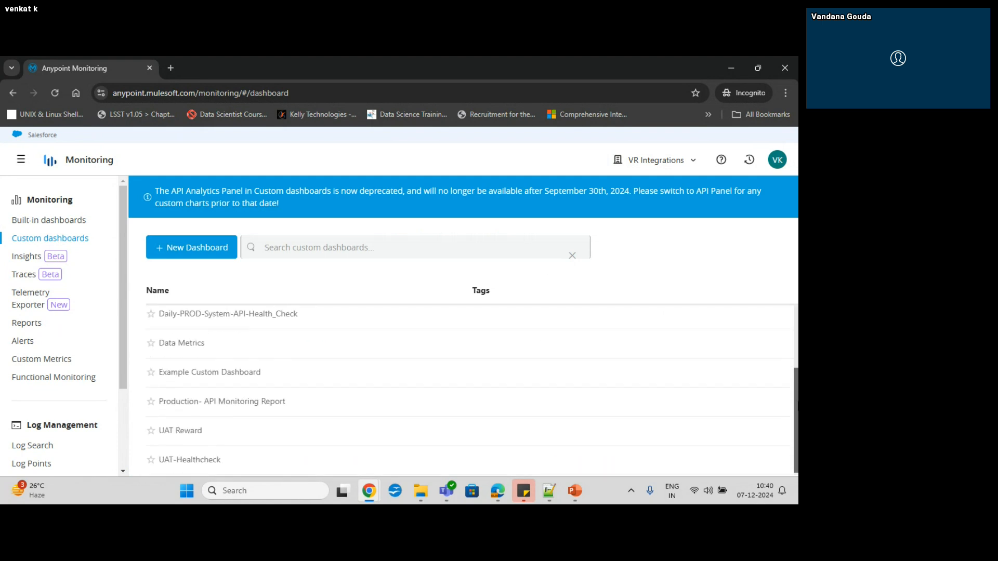
{"action": "scroll", "coordinate": [467, 389], "scroll_direction": "up", "scroll_amount": 1}
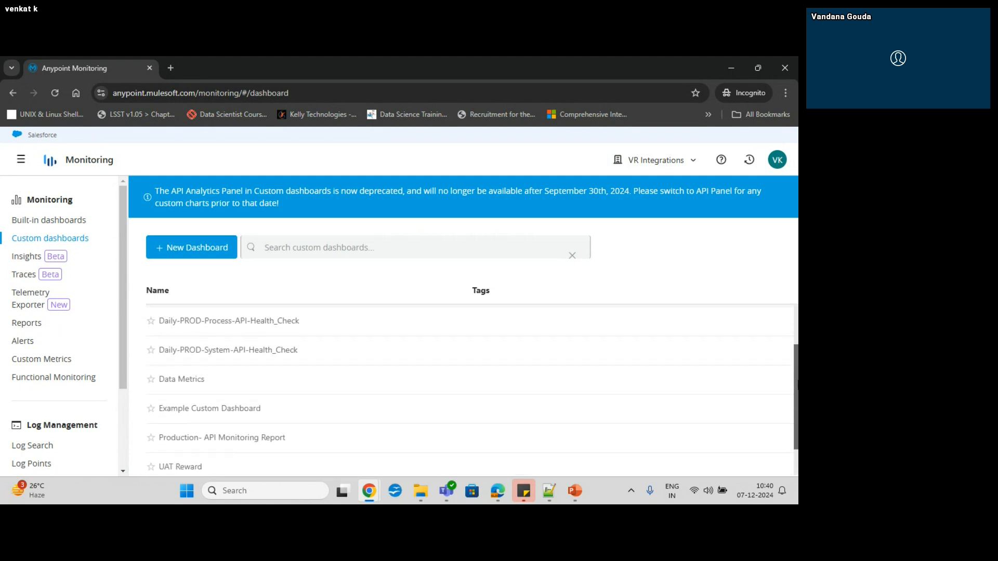
{"action": "scroll", "coordinate": [467, 390], "scroll_direction": "up", "scroll_amount": 2}
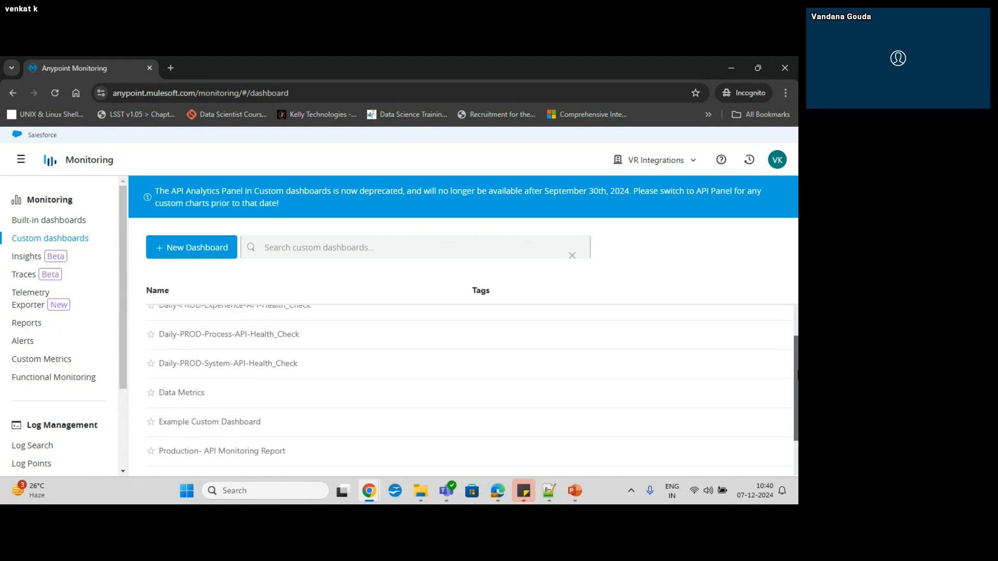
{"action": "left_click_drag", "start_coordinate": [797, 351], "coordinate": [797, 343]}
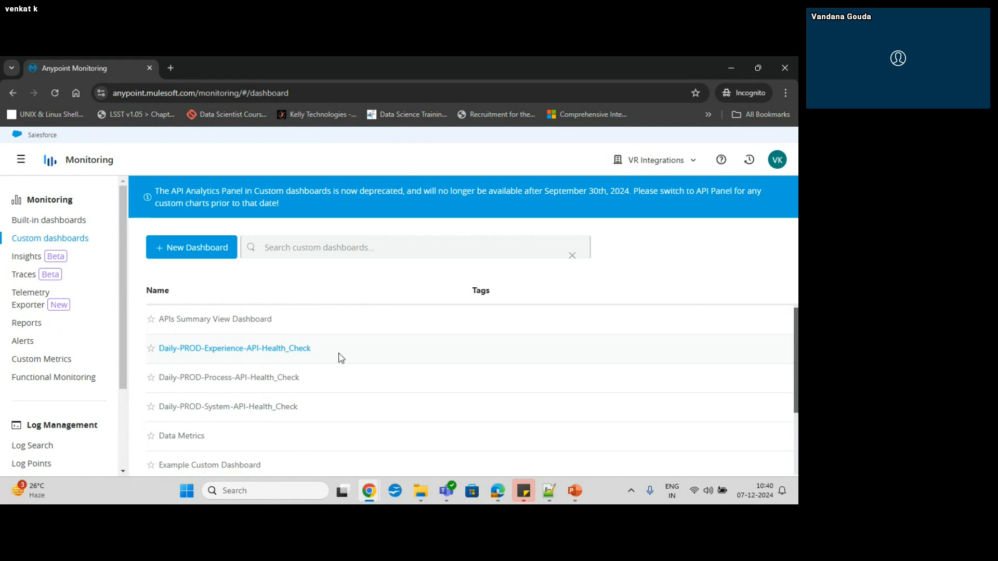
- View the Monitoring report for the DEV environment
{"action": "left_click", "coordinate": [28, 323]}
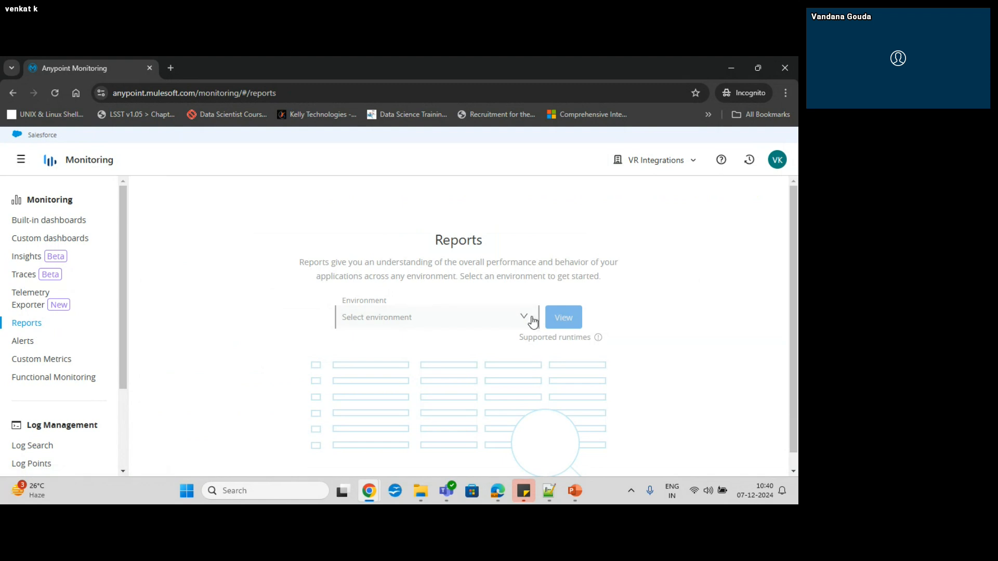
{"action": "left_click", "coordinate": [529, 320]}
{"action": "left_click", "coordinate": [372, 366]}
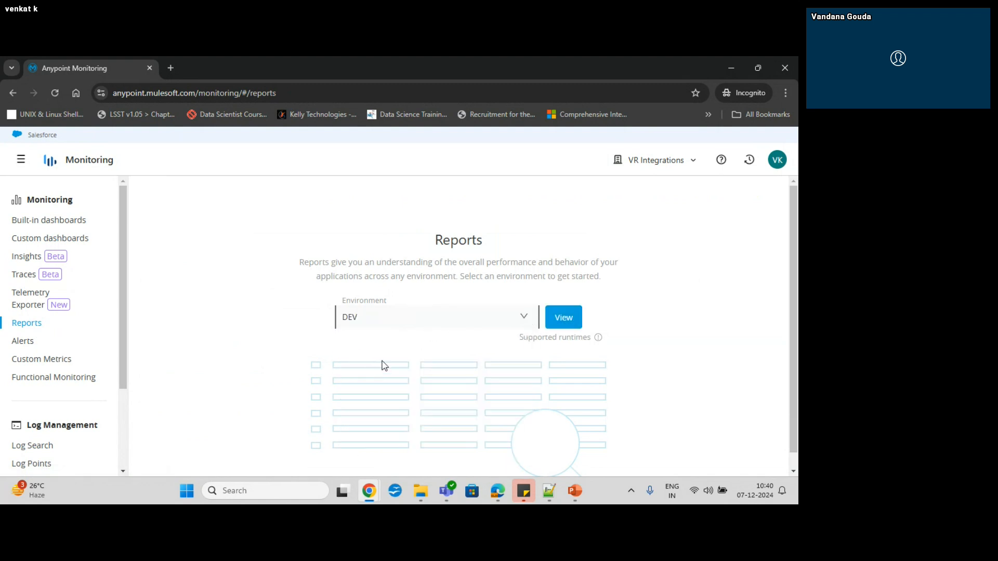
{"action": "left_click", "coordinate": [563, 318]}
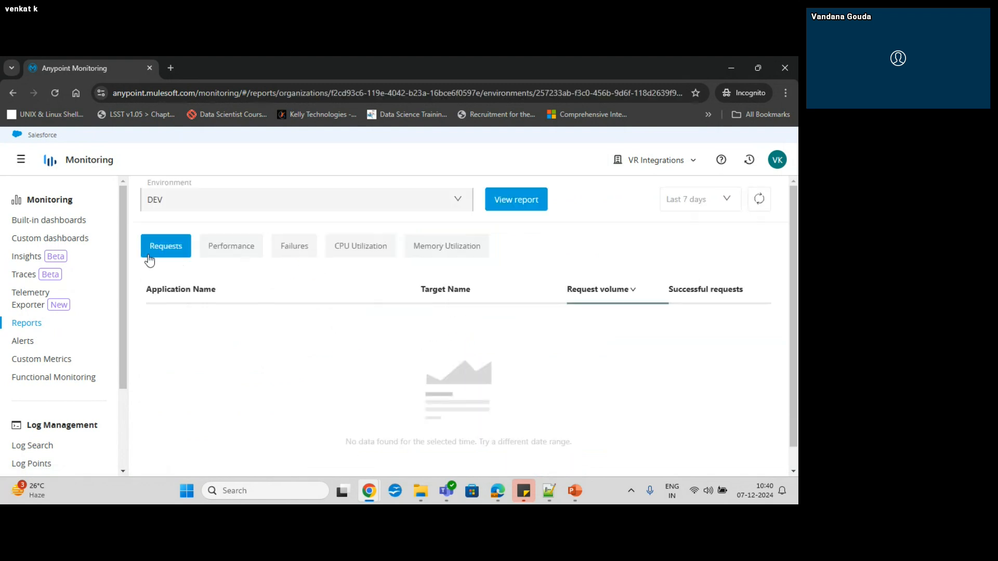
- View the Performance report, set the time range to Last 24 hours, and check the CPU Utilization and Memory Utilization reports
{"action": "left_click", "coordinate": [229, 256]}
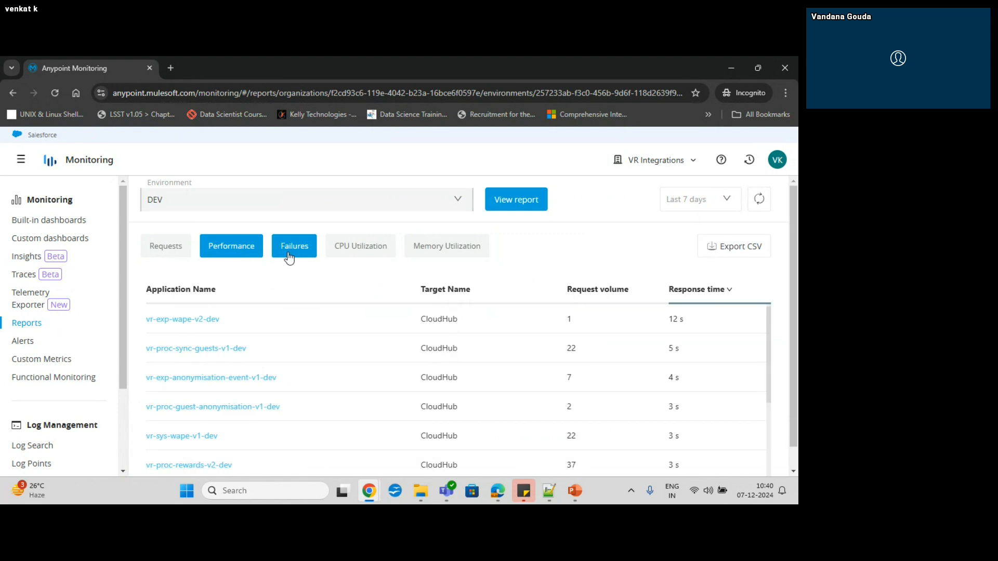
{"action": "left_click", "coordinate": [733, 198]}
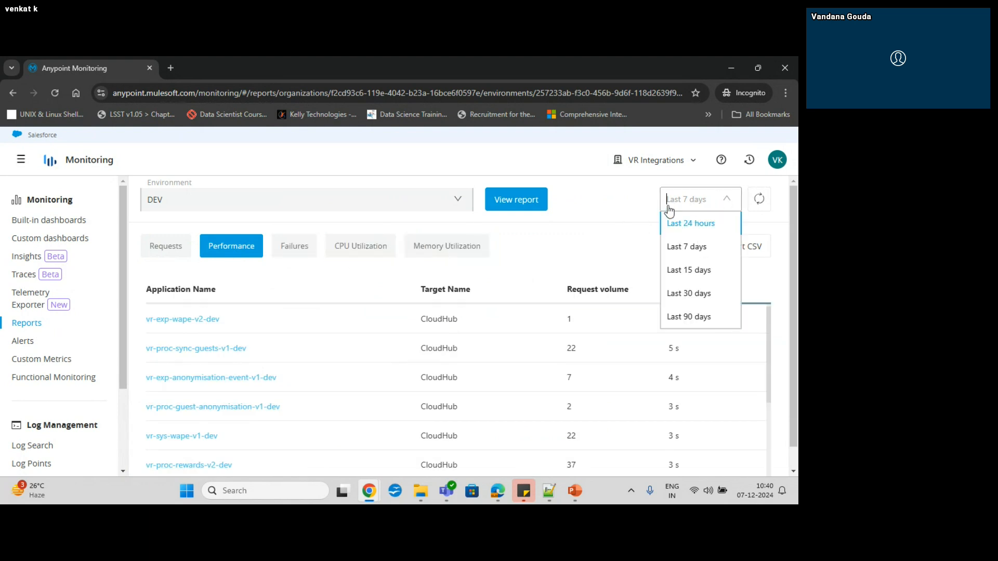
{"action": "left_click", "coordinate": [686, 221]}
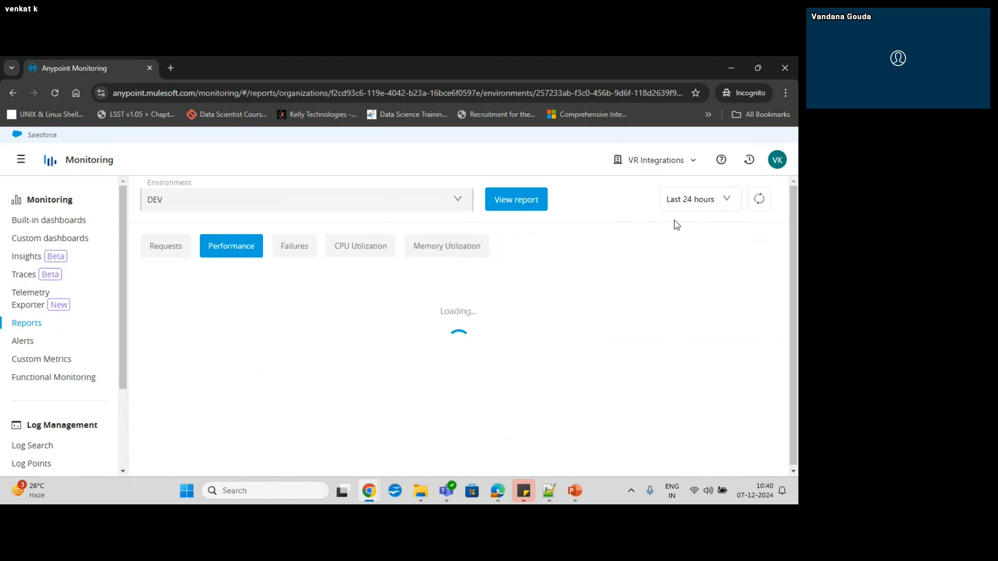
{"action": "left_click", "coordinate": [351, 246]}
{"action": "left_click", "coordinate": [456, 249]}
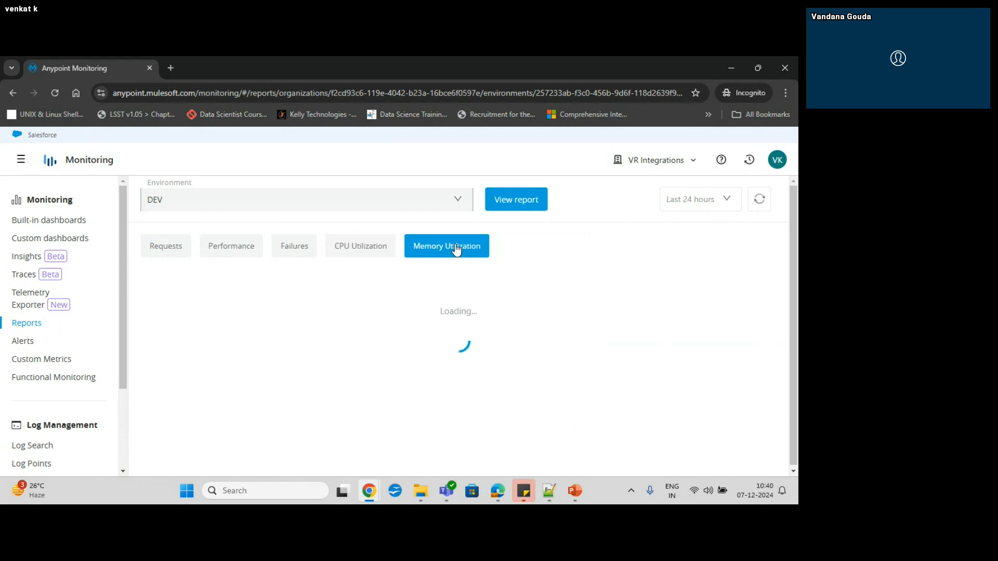
- Open the Monitoring alerts and start adding a new basic alert
{"action": "left_click", "coordinate": [19, 340]}
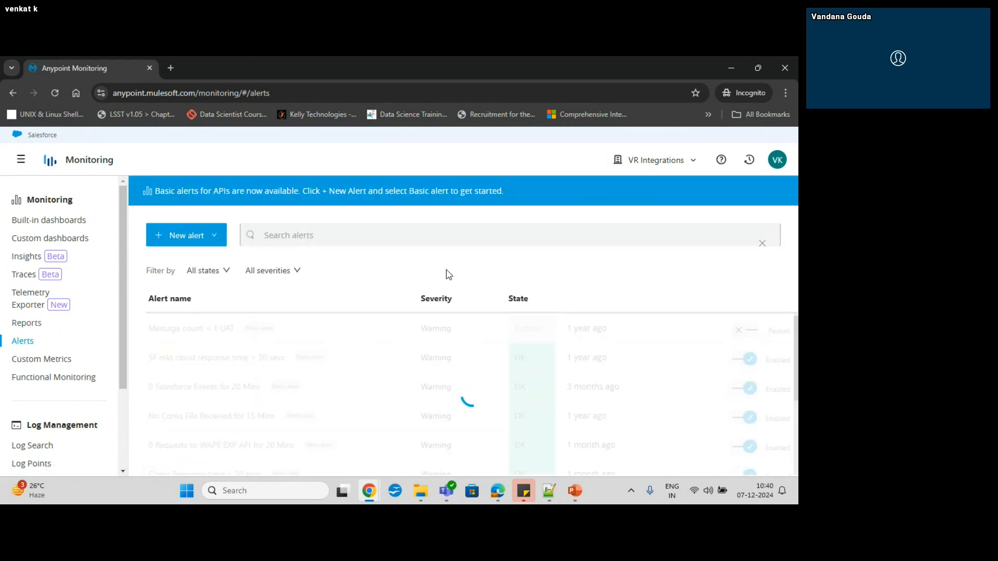
{"action": "left_click", "coordinate": [193, 236]}
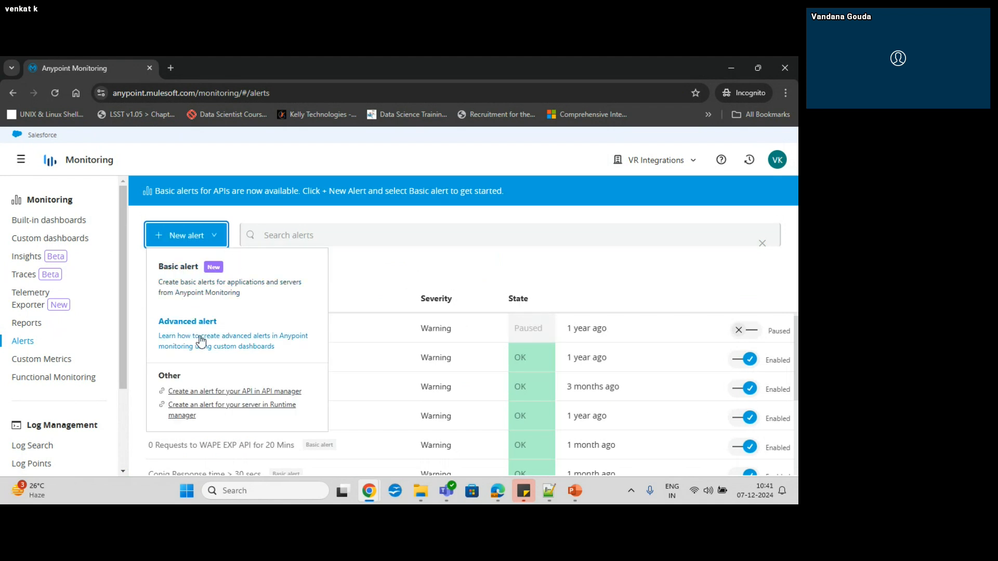
{"action": "left_click", "coordinate": [202, 283]}
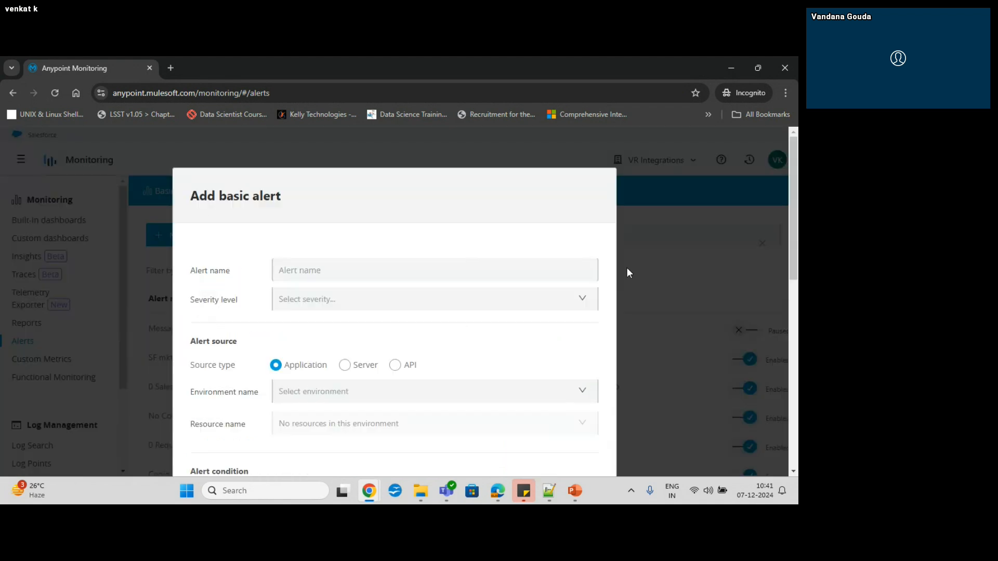
{"action": "mouse_move", "coordinate": [794, 224]}
{"action": "left_mouse_down"}
{"action": "mouse_move", "coordinate": [798, 335]}
{"action": "mouse_move", "coordinate": [795, 241]}
{"action": "left_mouse_up"}
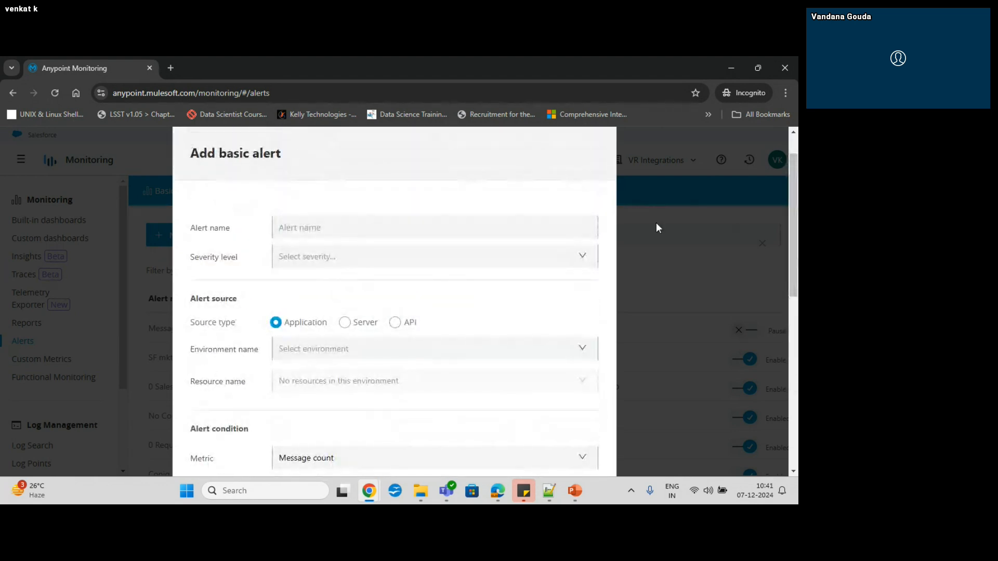
{"action": "left_click", "coordinate": [512, 234]}
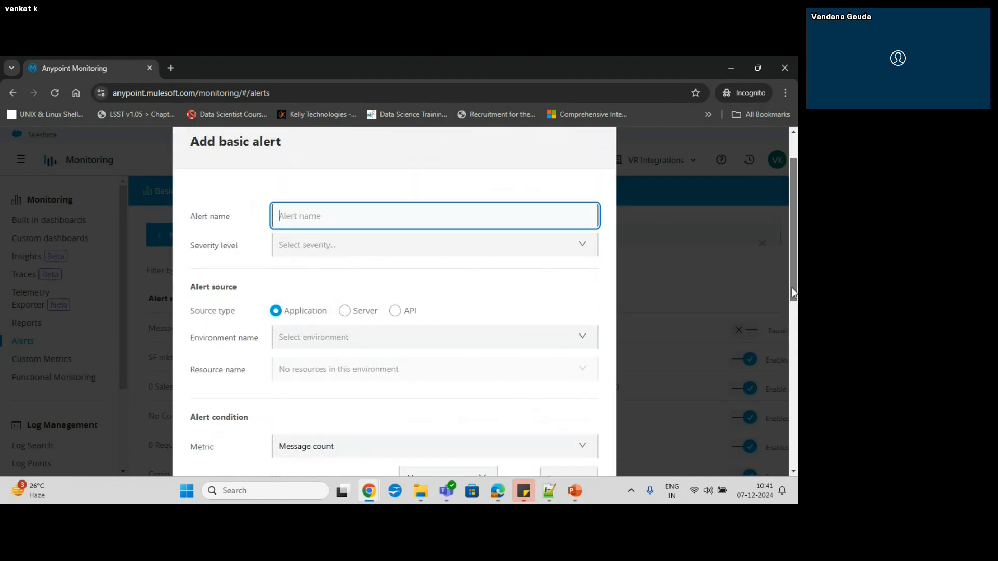
- Browse the alert metrics offered for the Application source type and try Thread count as the metric
{"action": "left_click_drag", "start_coordinate": [791, 288], "coordinate": [792, 337]}
{"action": "left_click", "coordinate": [589, 320]}
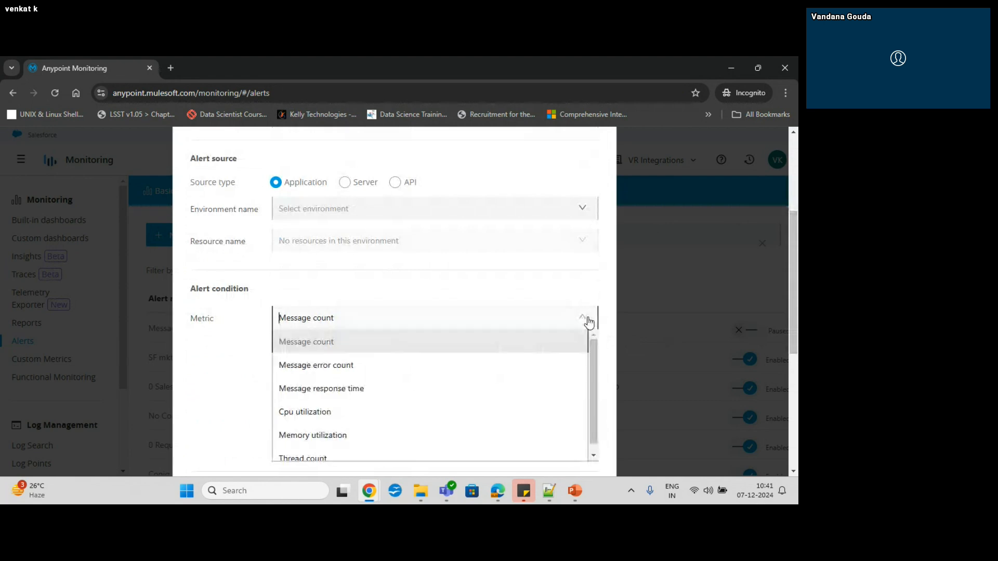
{"action": "mouse_move", "coordinate": [594, 358]}
{"action": "left_mouse_down"}
{"action": "mouse_move", "coordinate": [591, 389]}
{"action": "mouse_move", "coordinate": [589, 354]}
{"action": "left_mouse_up"}
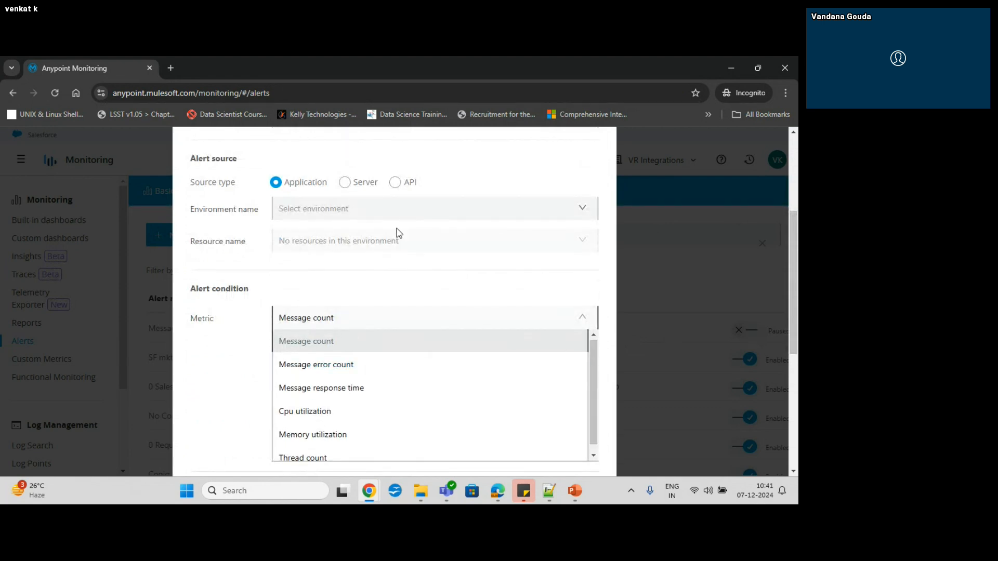
{"action": "left_click", "coordinate": [356, 187]}
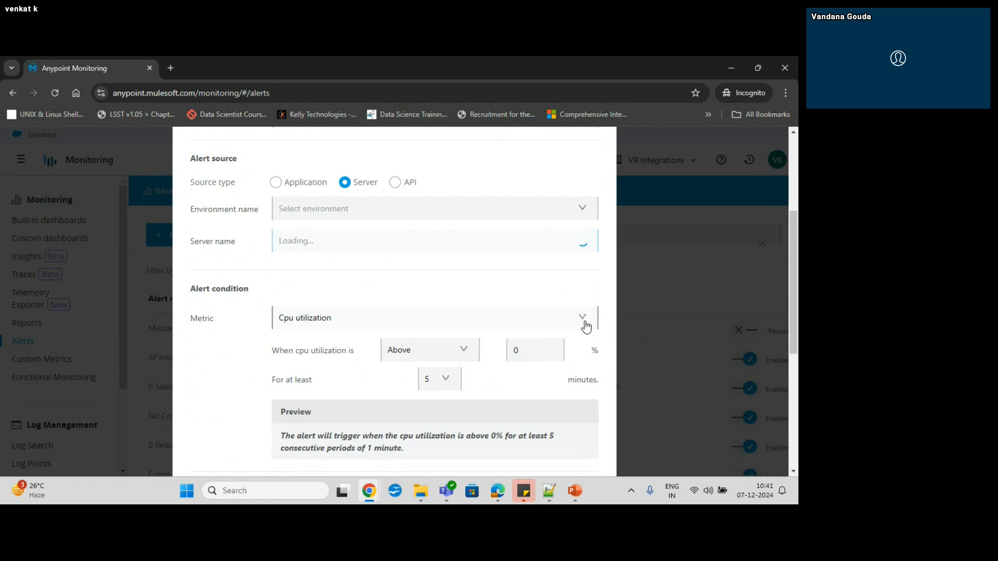
{"action": "left_click", "coordinate": [276, 185]}
{"action": "left_click", "coordinate": [588, 315]}
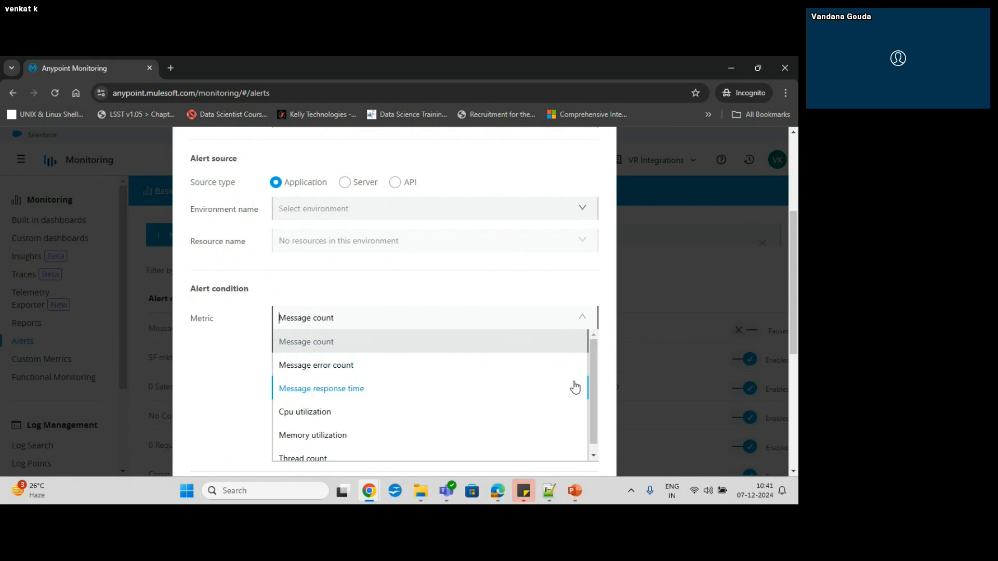
{"action": "scroll", "coordinate": [595, 380], "scroll_direction": "down", "scroll_amount": 1}
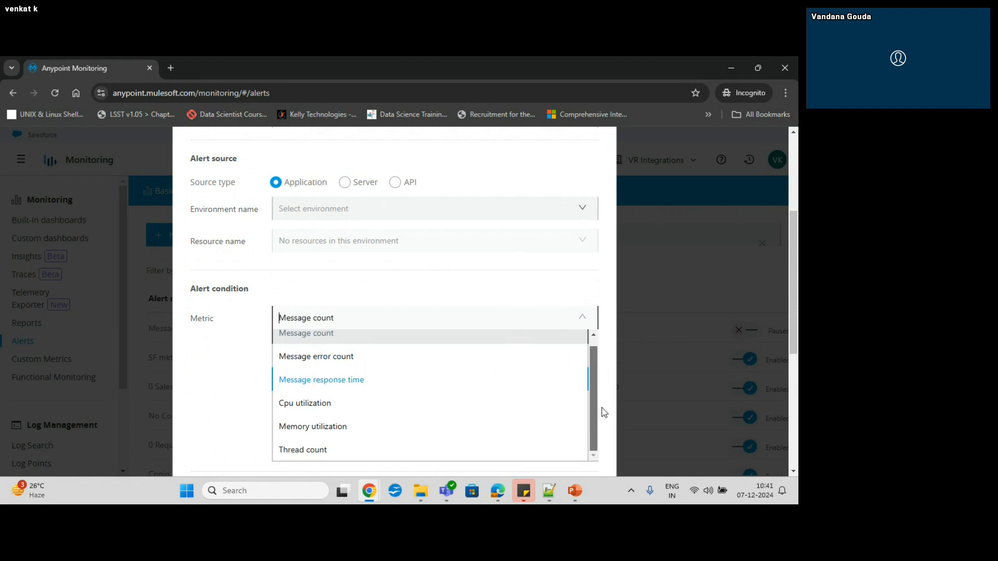
{"action": "left_click", "coordinate": [330, 450]}
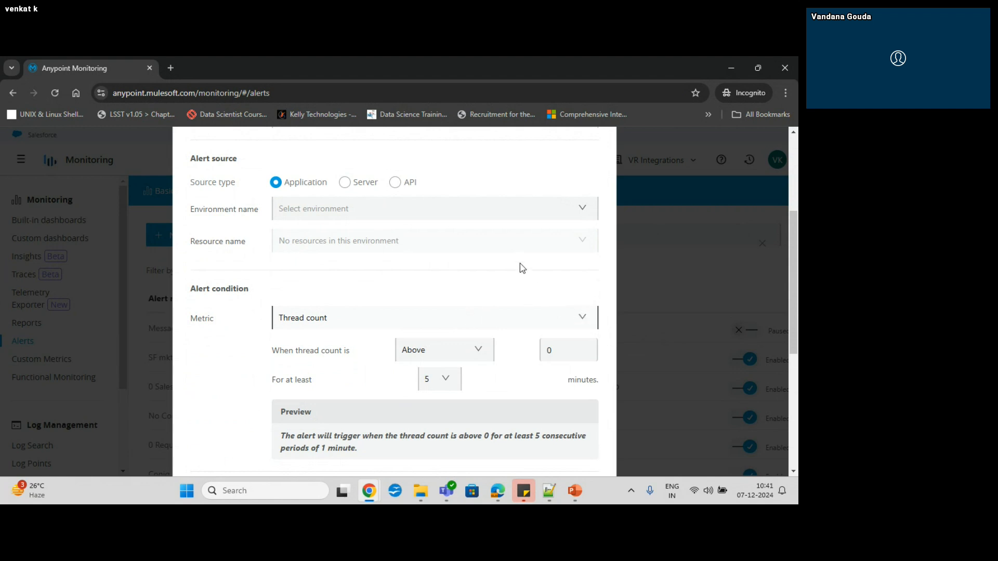
- Try Server as the alert source type and check which servers are available in the DEV and Production environments
{"action": "left_click_drag", "start_coordinate": [797, 271], "coordinate": [791, 249]}
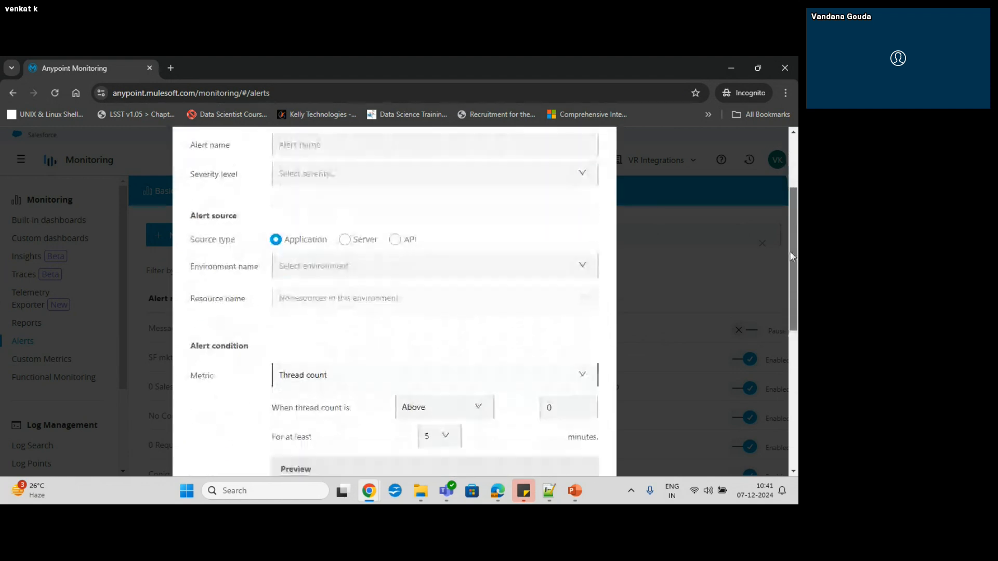
{"action": "left_click", "coordinate": [365, 263]}
{"action": "left_click", "coordinate": [343, 240]}
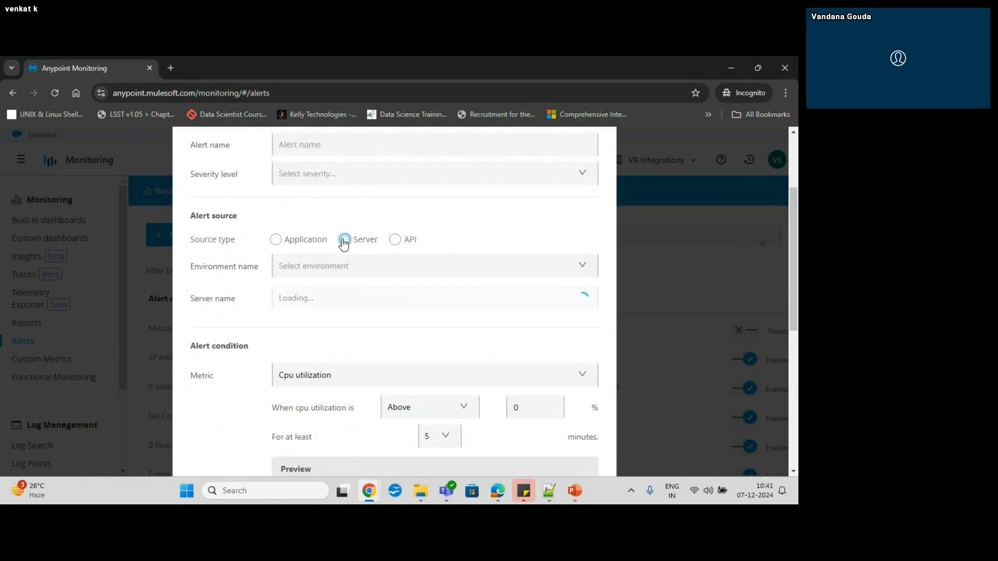
{"action": "left_click", "coordinate": [584, 267]}
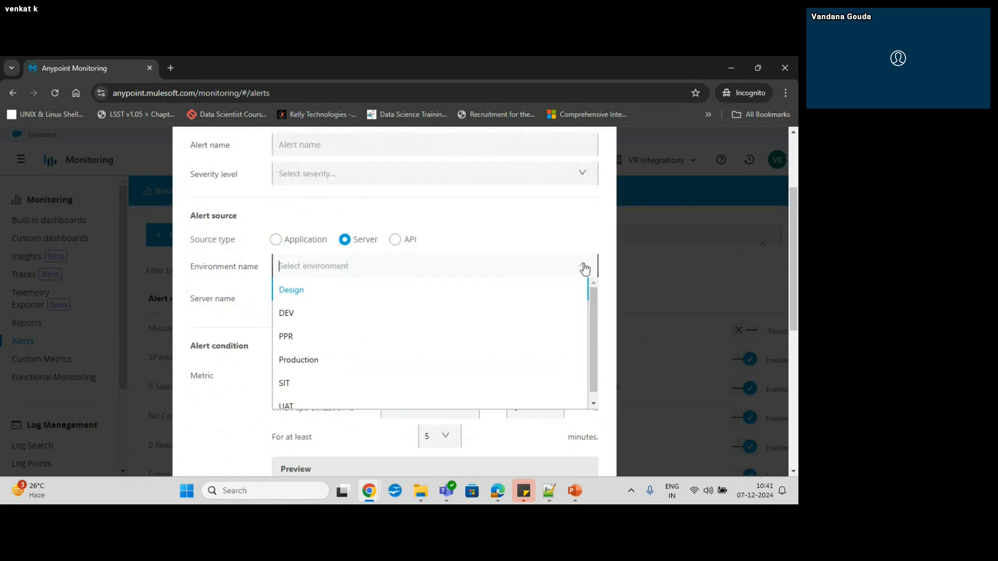
{"action": "left_click", "coordinate": [363, 312]}
{"action": "left_click", "coordinate": [323, 303]}
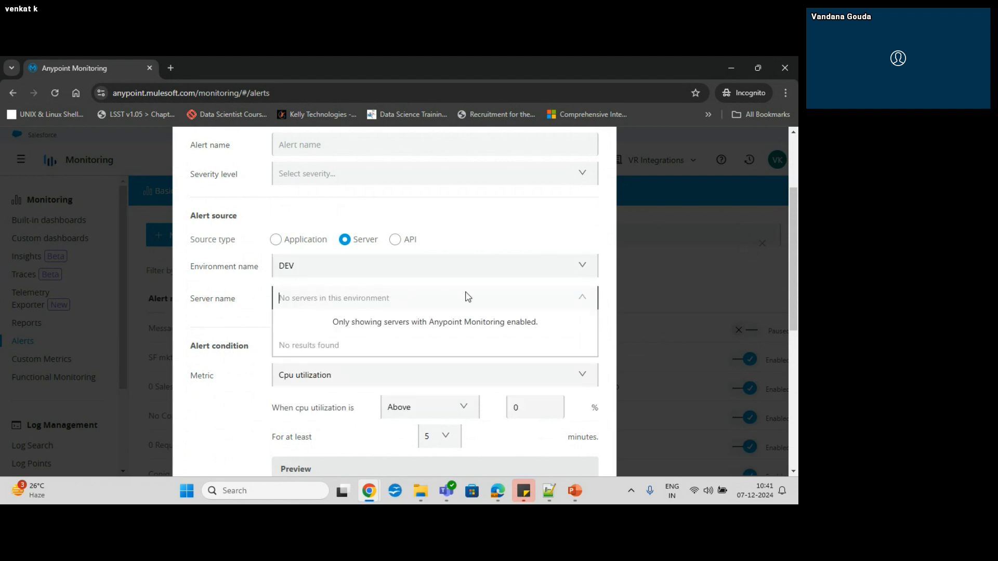
{"action": "left_click", "coordinate": [590, 299]}
{"action": "left_click", "coordinate": [590, 298]}
{"action": "left_click", "coordinate": [583, 265]}
{"action": "left_click", "coordinate": [346, 365]}
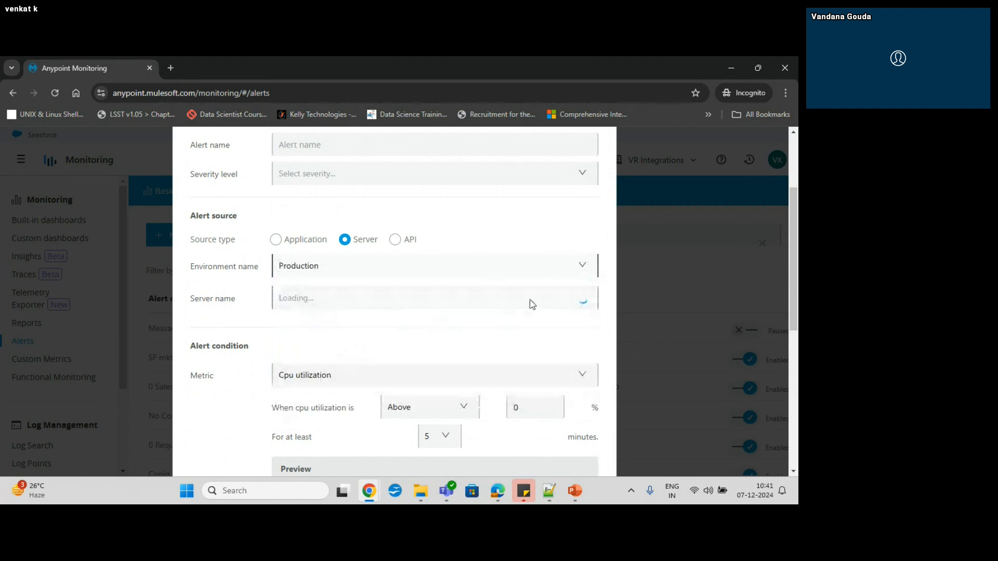
{"action": "left_click", "coordinate": [567, 306]}
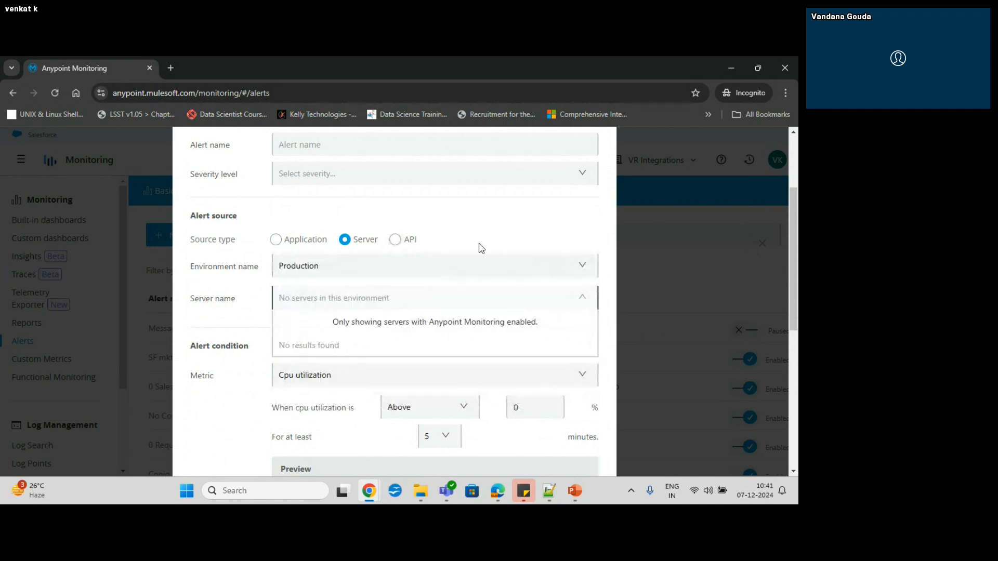
- Switch the alert source type to API, set the environment to DEV, and browse the available APIs
{"action": "left_click", "coordinate": [395, 240]}
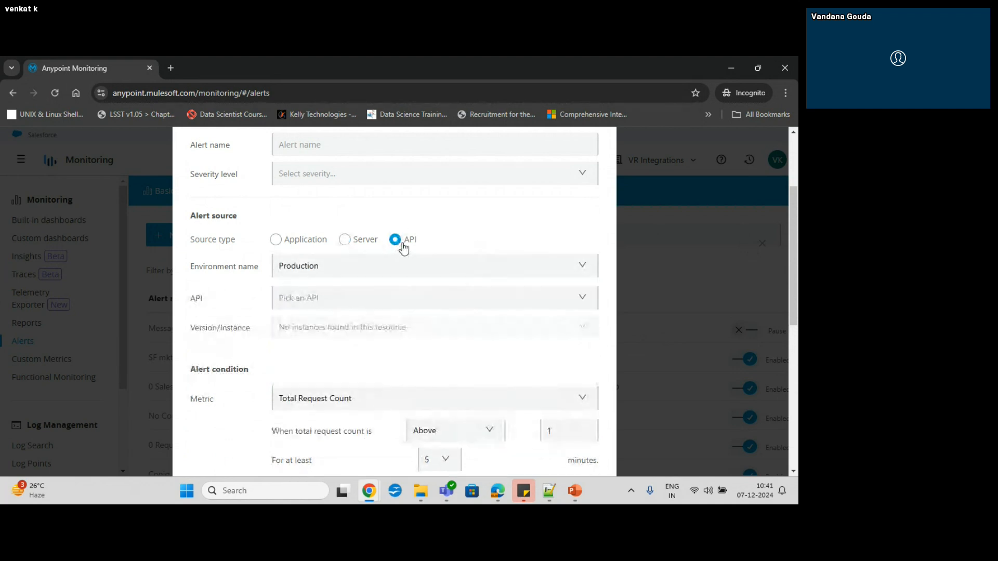
{"action": "left_click", "coordinate": [578, 265]}
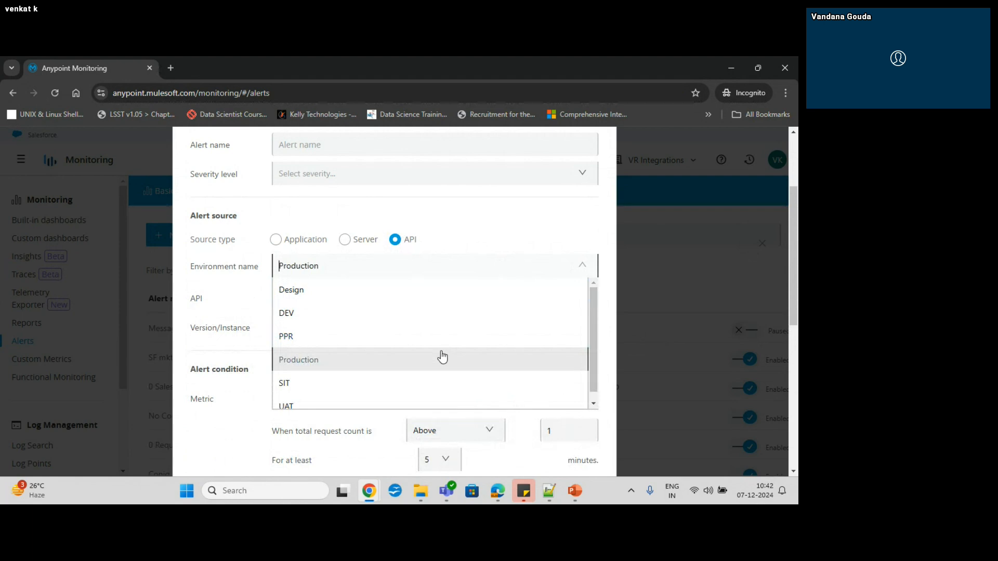
{"action": "left_click", "coordinate": [450, 314]}
{"action": "left_click", "coordinate": [451, 305]}
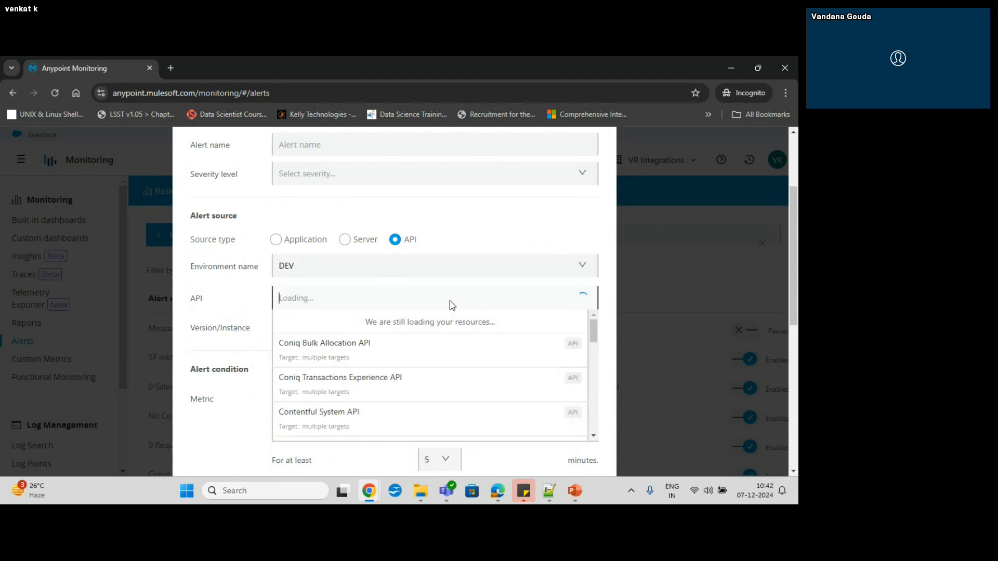
{"action": "left_click_drag", "start_coordinate": [594, 331], "coordinate": [589, 439]}
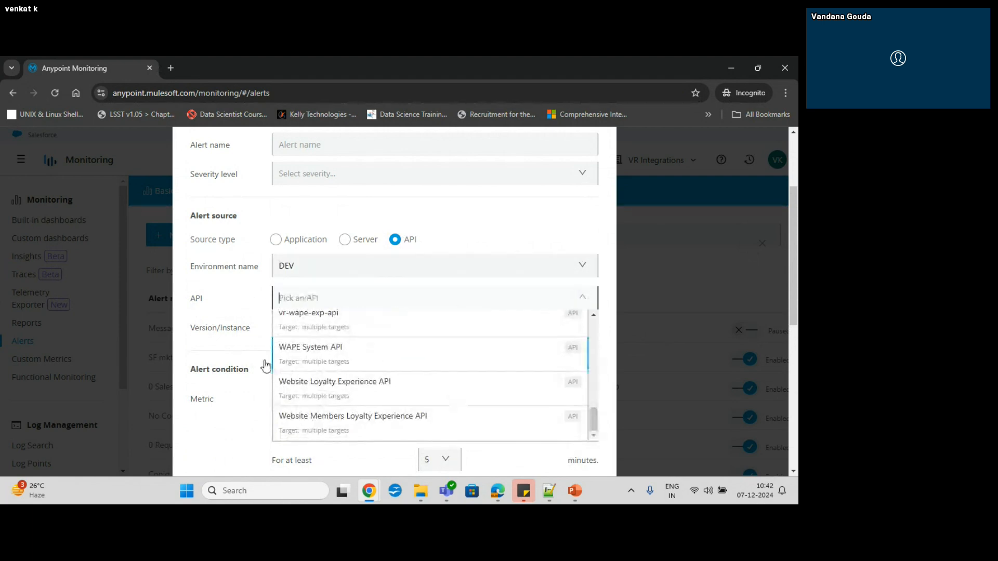
{"action": "left_click", "coordinate": [246, 311]}
- Set the alert's source type to Application and choose Message count as the condition metric
{"action": "left_click", "coordinate": [284, 239]}
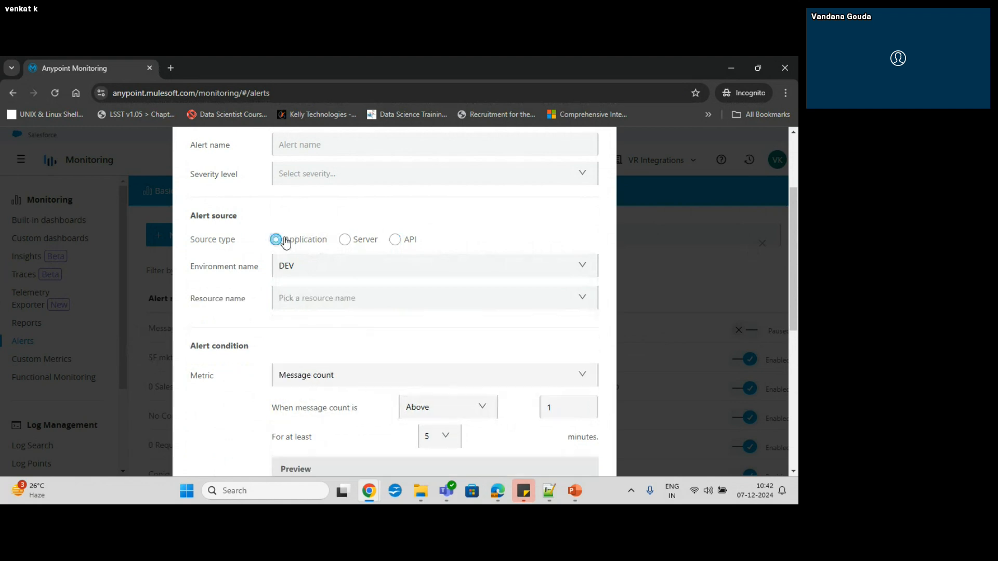
{"action": "mouse_move", "coordinate": [794, 275]}
{"action": "left_mouse_down"}
{"action": "mouse_move", "coordinate": [795, 229]}
{"action": "mouse_move", "coordinate": [795, 286]}
{"action": "left_mouse_up"}
{"action": "left_click", "coordinate": [479, 356]}
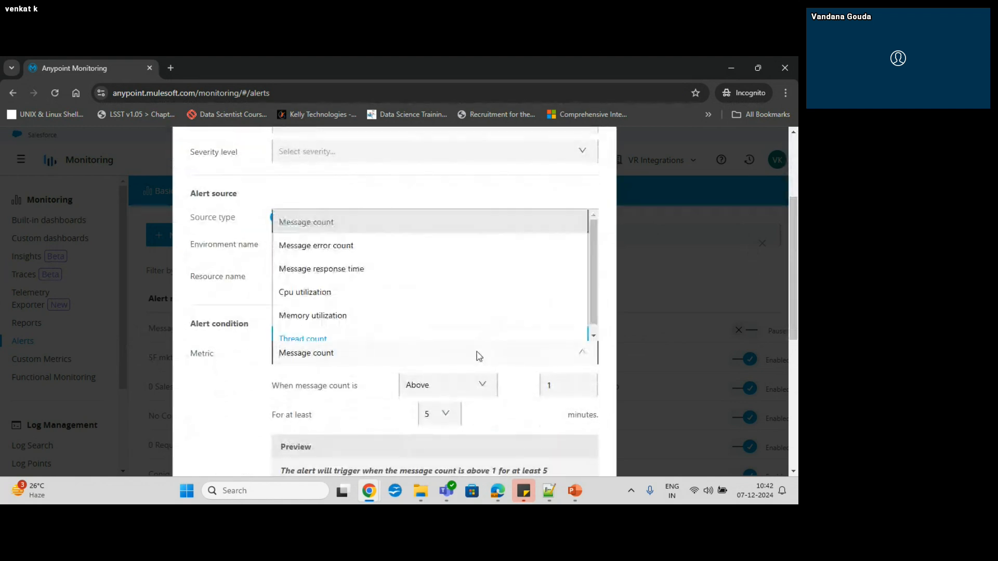
{"action": "left_click", "coordinate": [357, 229]}
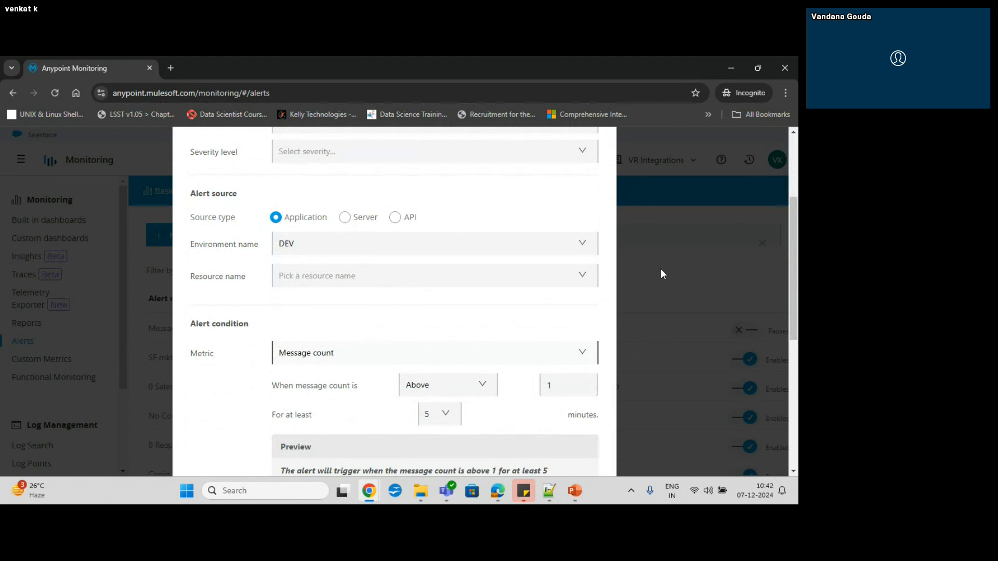
- Name the alert "Message Count" and set its severity level to Warning
{"action": "scroll", "coordinate": [789, 269], "scroll_direction": "up", "scroll_amount": 2}
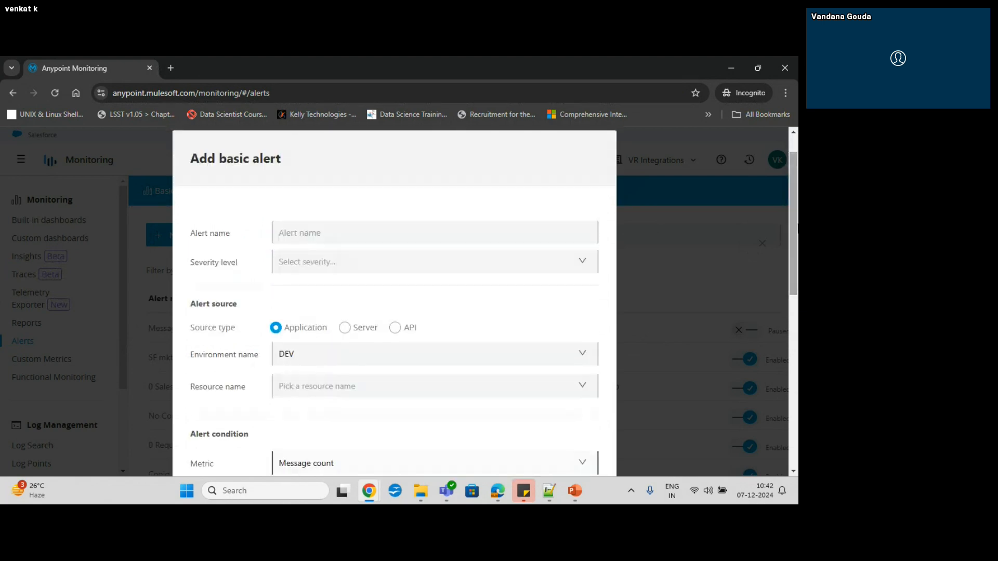
{"action": "left_click", "coordinate": [301, 228]}
{"action": "type", "text": "Message Count"}
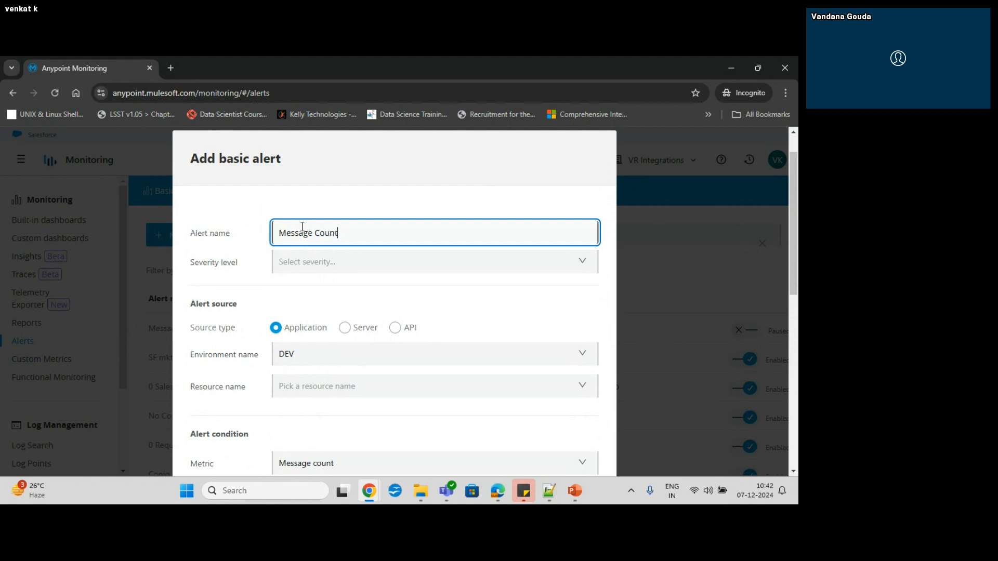
{"action": "key", "text": "Tab"}
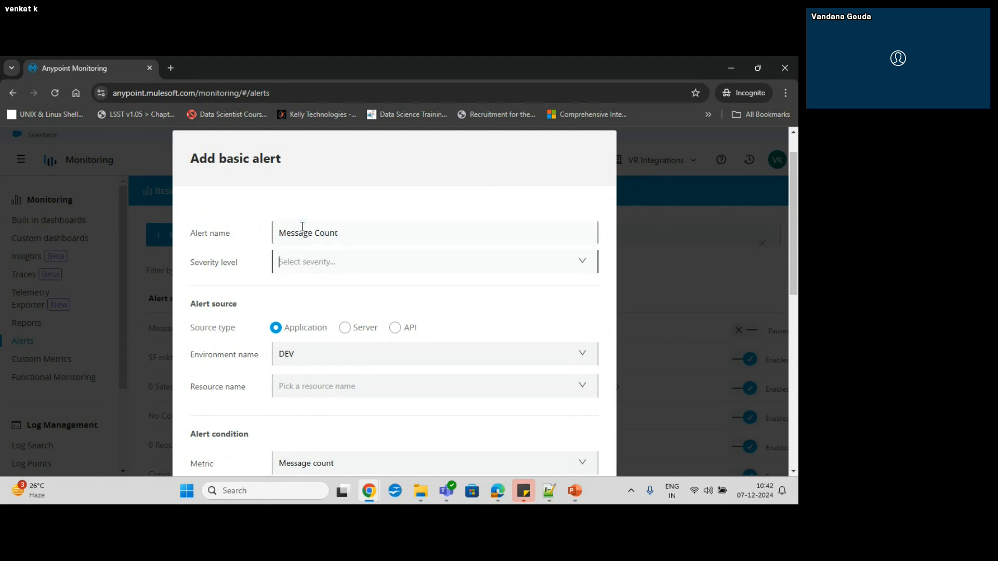
{"action": "left_click", "coordinate": [581, 261]}
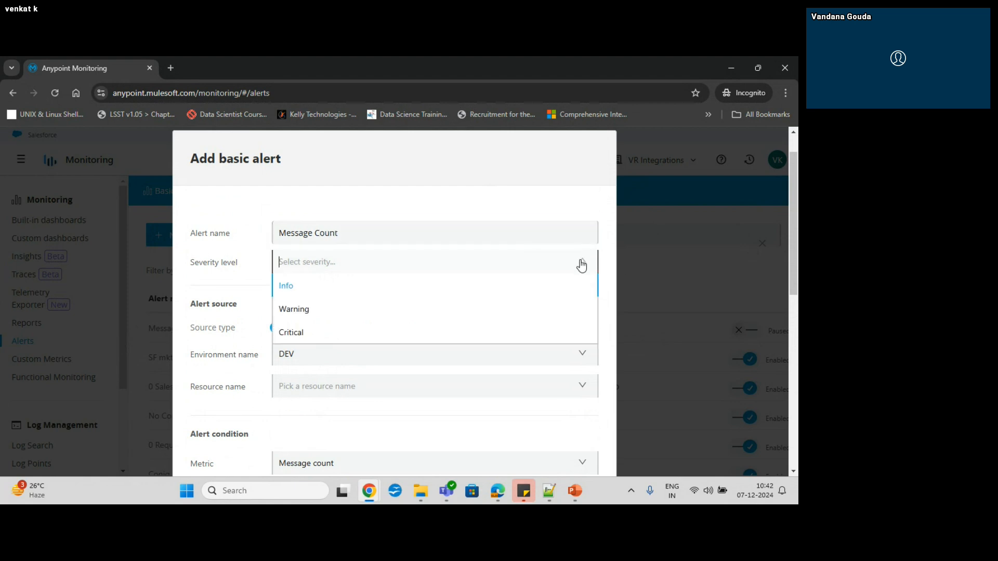
{"action": "left_click", "coordinate": [315, 310]}
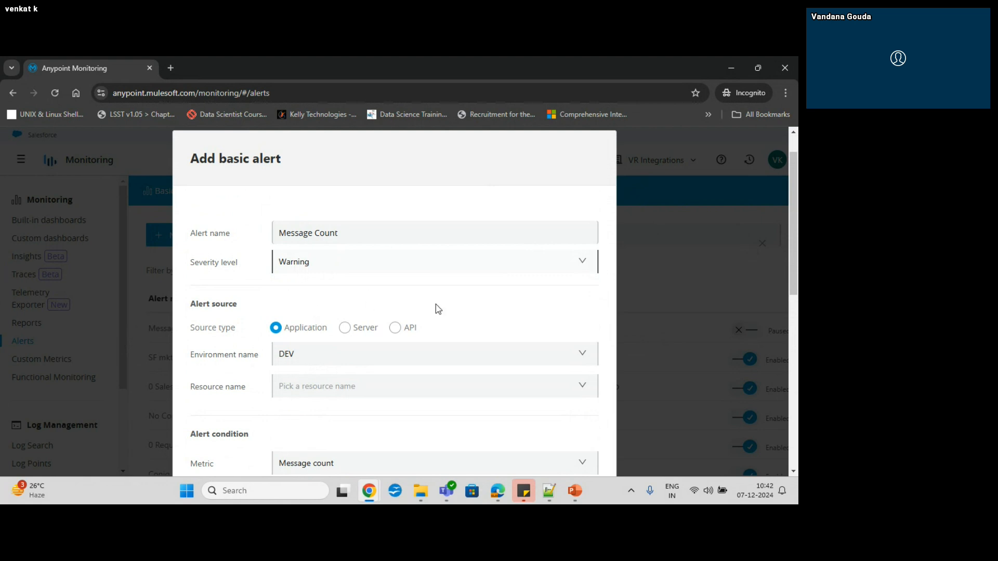
- Choose servicenow-sys-api as the resource the alert monitors
{"action": "scroll", "coordinate": [794, 249], "scroll_direction": "down", "scroll_amount": 3}
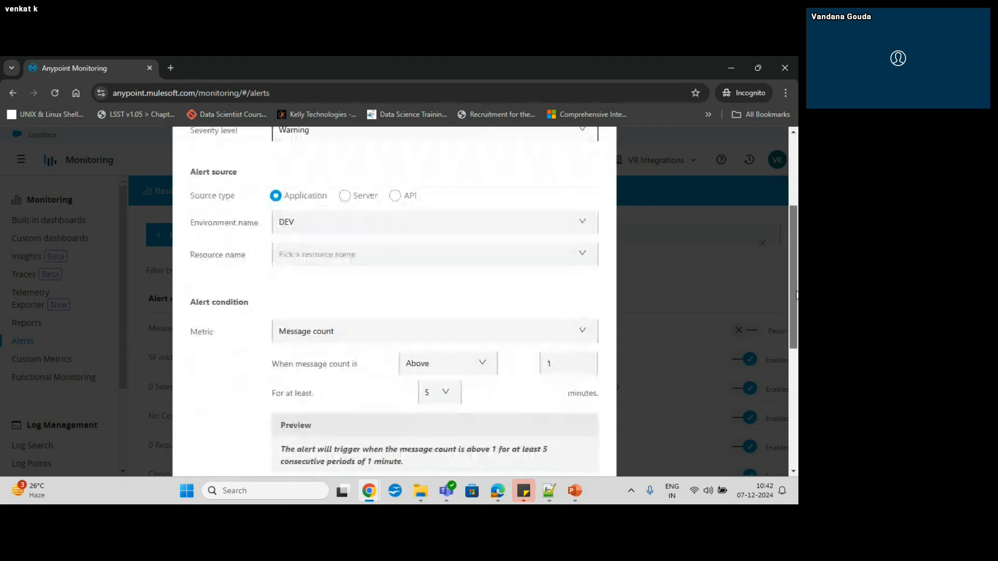
{"action": "left_click", "coordinate": [555, 256]}
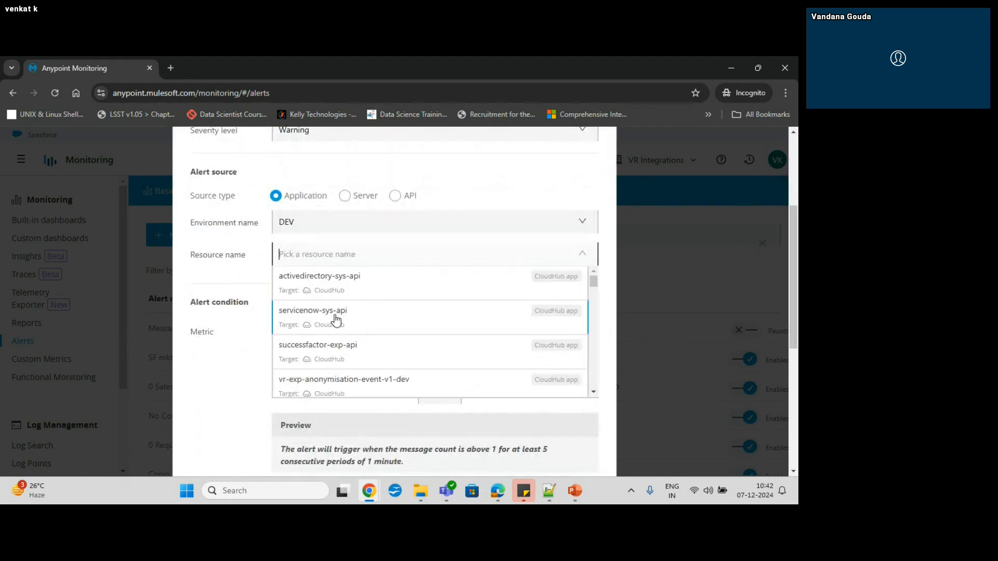
{"action": "left_click", "coordinate": [372, 310]}
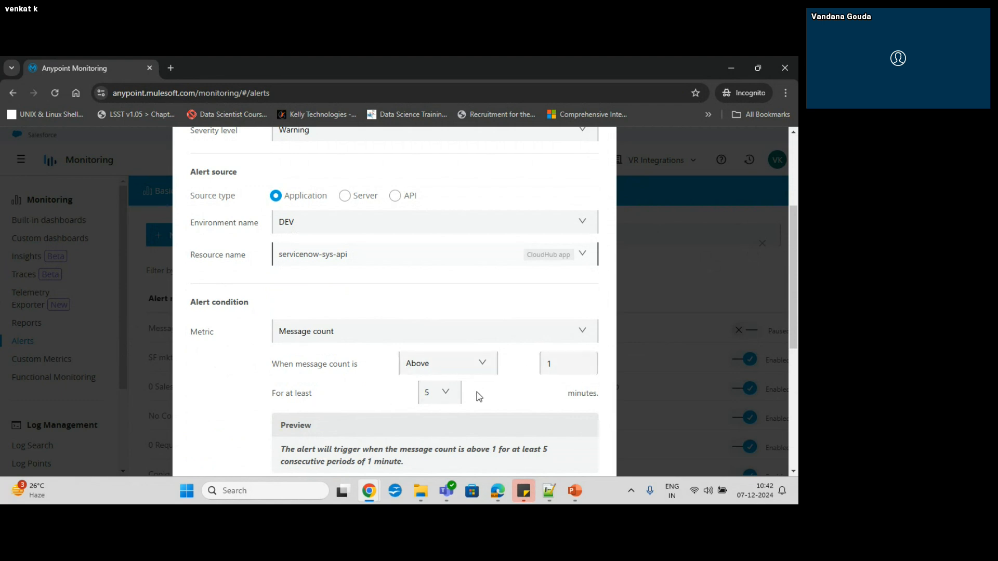
- Set the alert condition's comparison for the message count to Below
{"action": "left_click", "coordinate": [483, 364]}
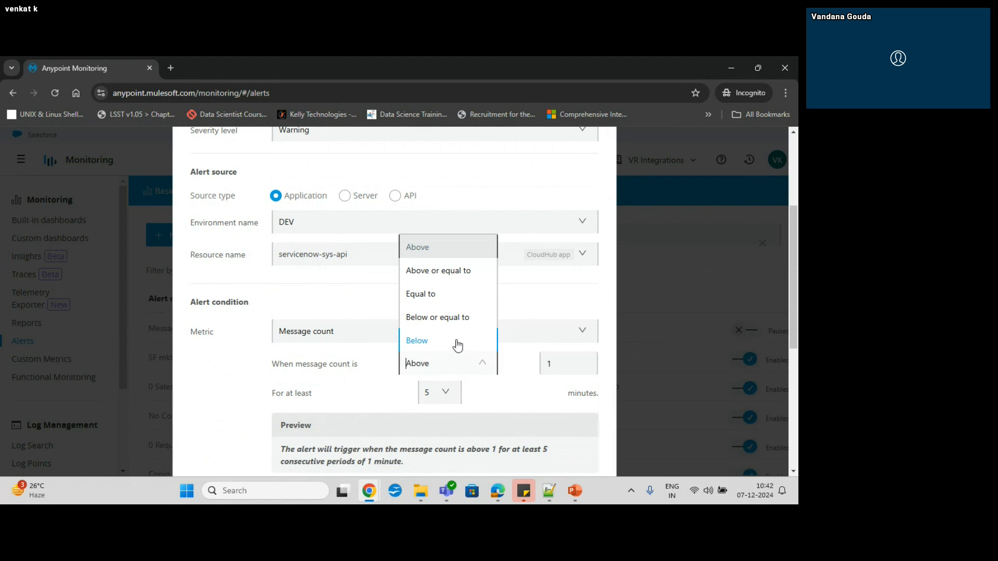
{"action": "left_click", "coordinate": [427, 345]}
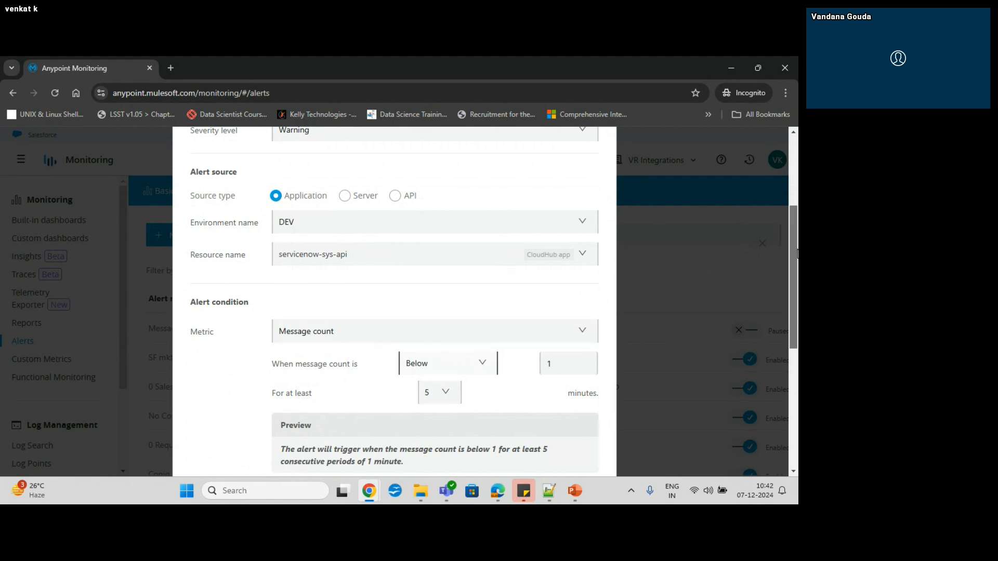
{"action": "scroll", "coordinate": [496, 318], "scroll_direction": "down", "scroll_amount": 2}
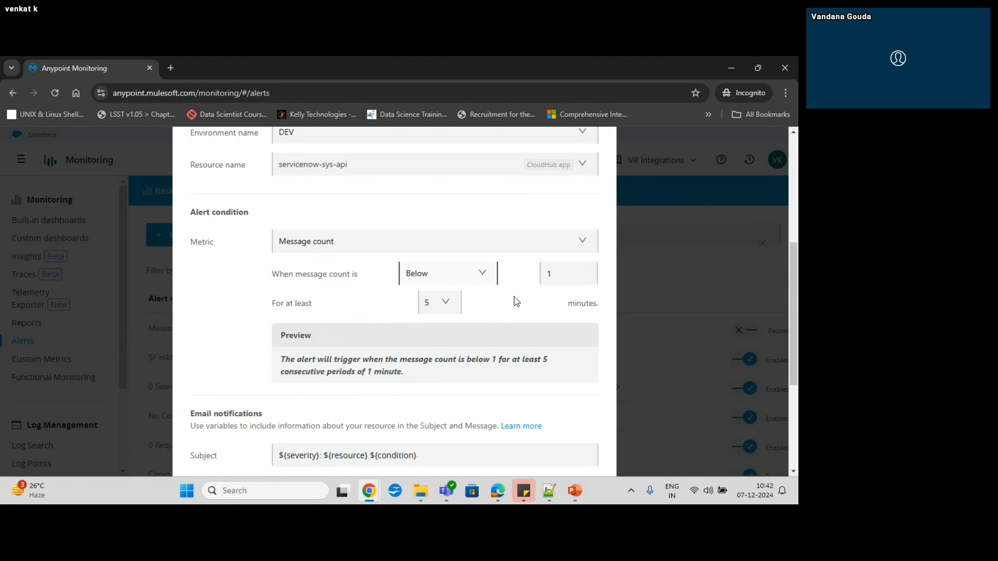
- Review the subject and message template in the alert's email notification settings
{"action": "left_click_drag", "start_coordinate": [794, 323], "coordinate": [798, 385]}
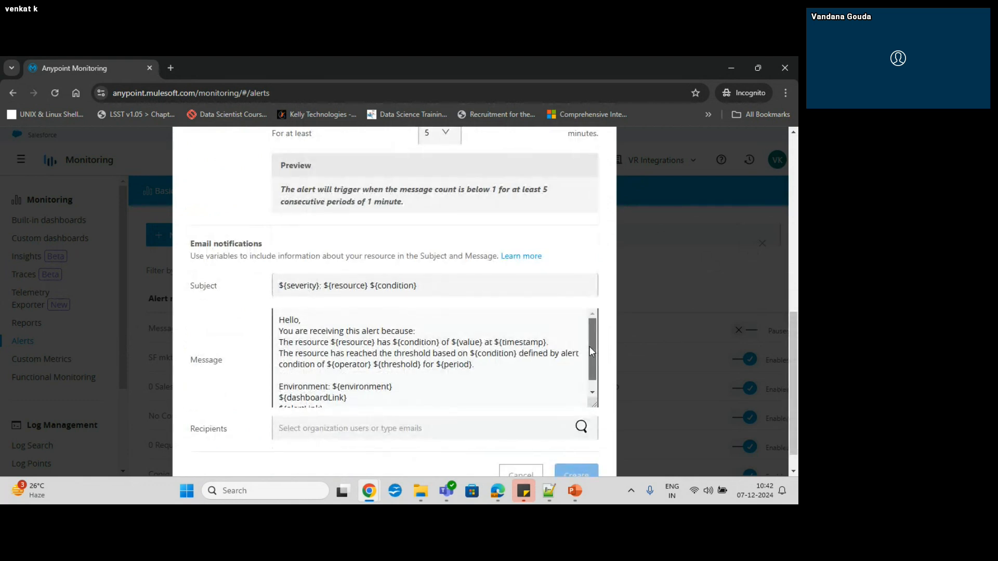
{"action": "left_click_drag", "start_coordinate": [588, 346], "coordinate": [592, 365]}
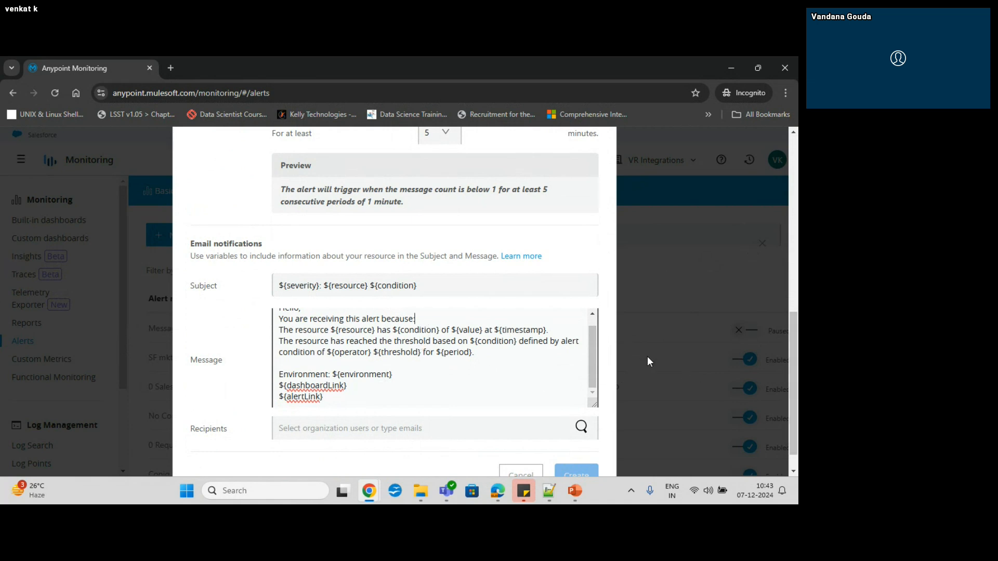
{"action": "scroll", "coordinate": [795, 426], "scroll_direction": "down", "scroll_amount": 1}
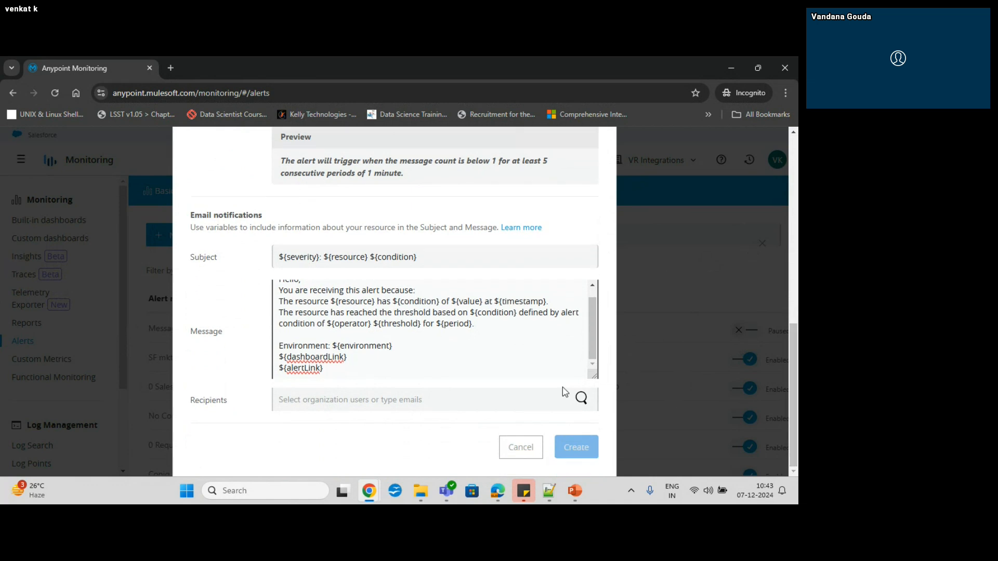
- Search the organization users for an alert recipient by name and discard the alert without creating it
{"action": "left_click", "coordinate": [418, 399]}
{"action": "type", "text": "venkat"}
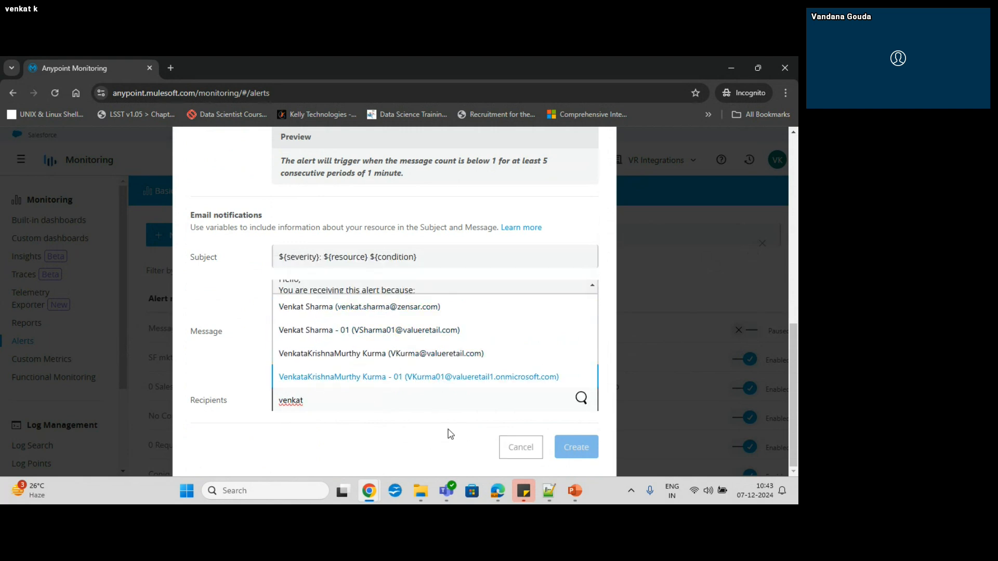
{"action": "left_click", "coordinate": [427, 445]}
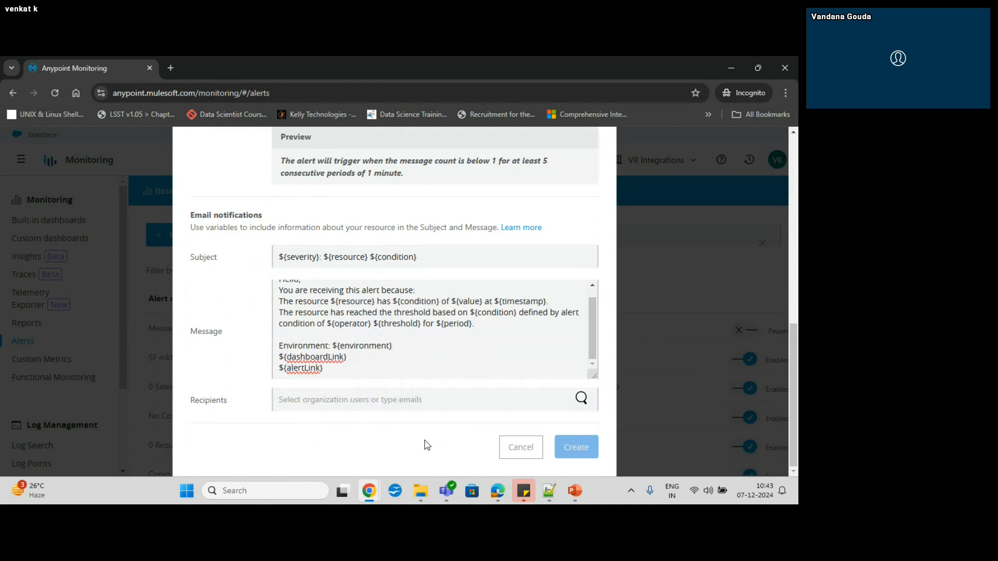
{"action": "left_click", "coordinate": [523, 447]}
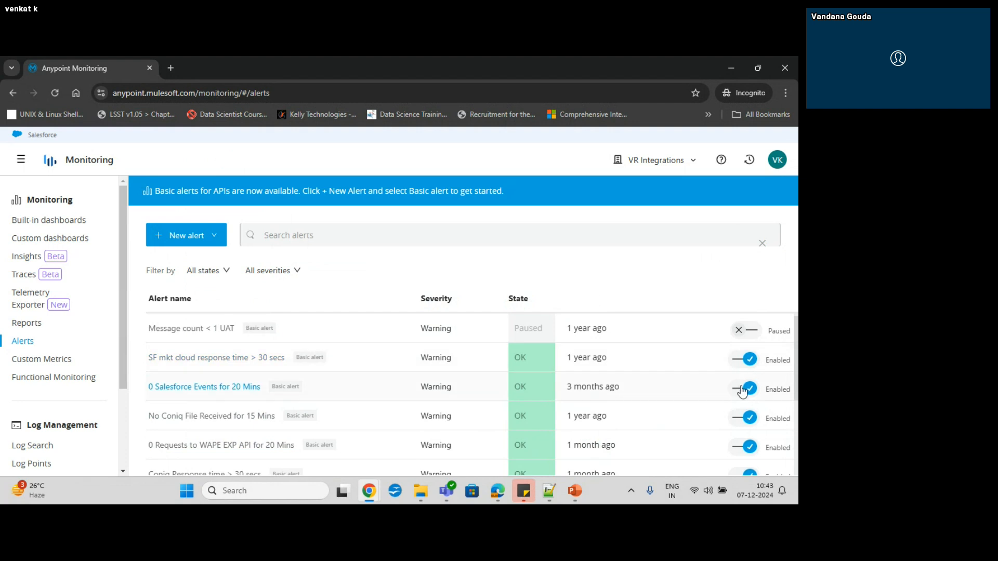
- Create a new custom dashboard and add a Graph widget to it
{"action": "left_click_drag", "start_coordinate": [797, 351], "coordinate": [798, 311]}
{"action": "left_click", "coordinate": [54, 241]}
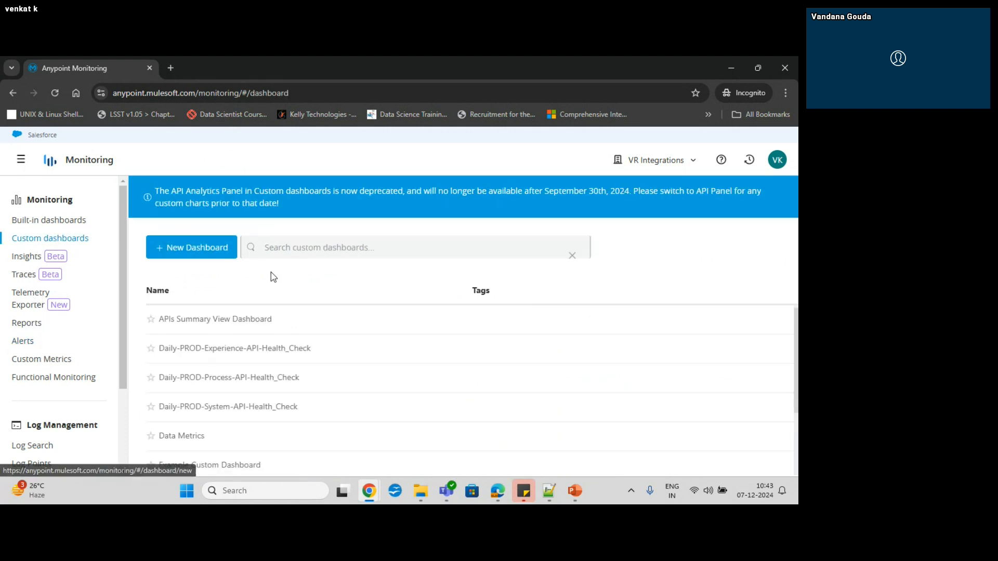
{"action": "left_click", "coordinate": [188, 249]}
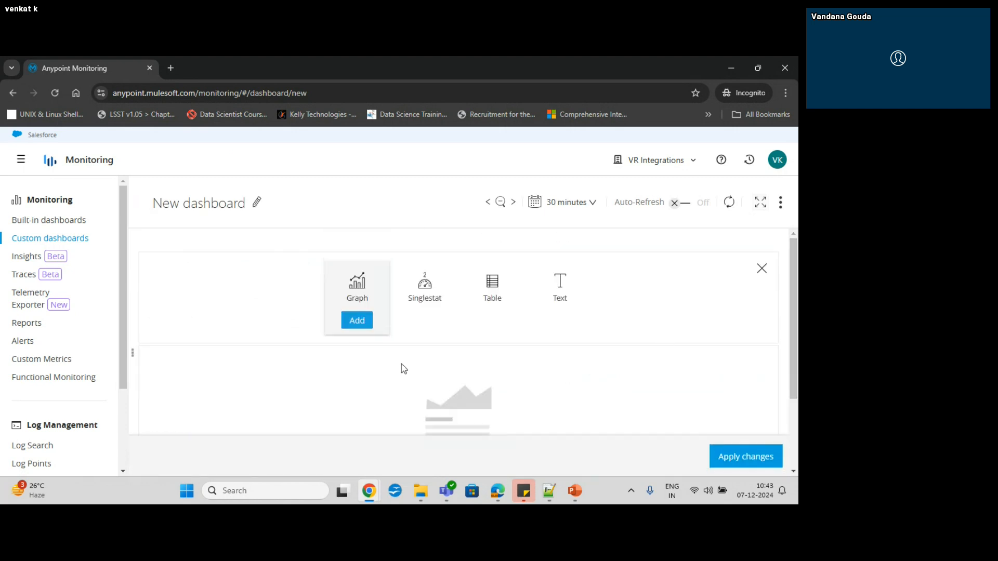
{"action": "left_click", "coordinate": [366, 320]}
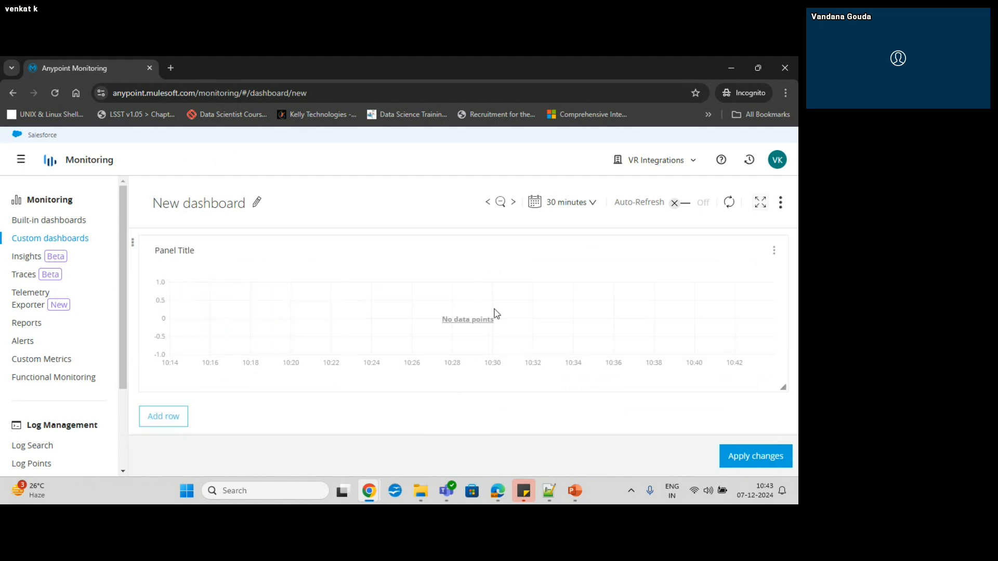
- Open the new graph's configuration and set its title to "Average Response inbound"
{"action": "left_click", "coordinate": [775, 251]}
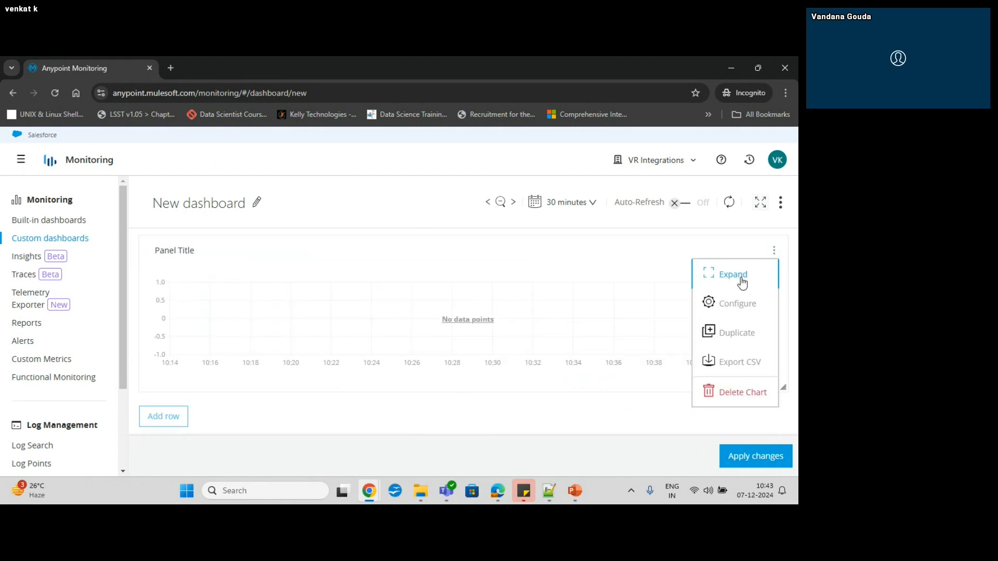
{"action": "left_click", "coordinate": [732, 303]}
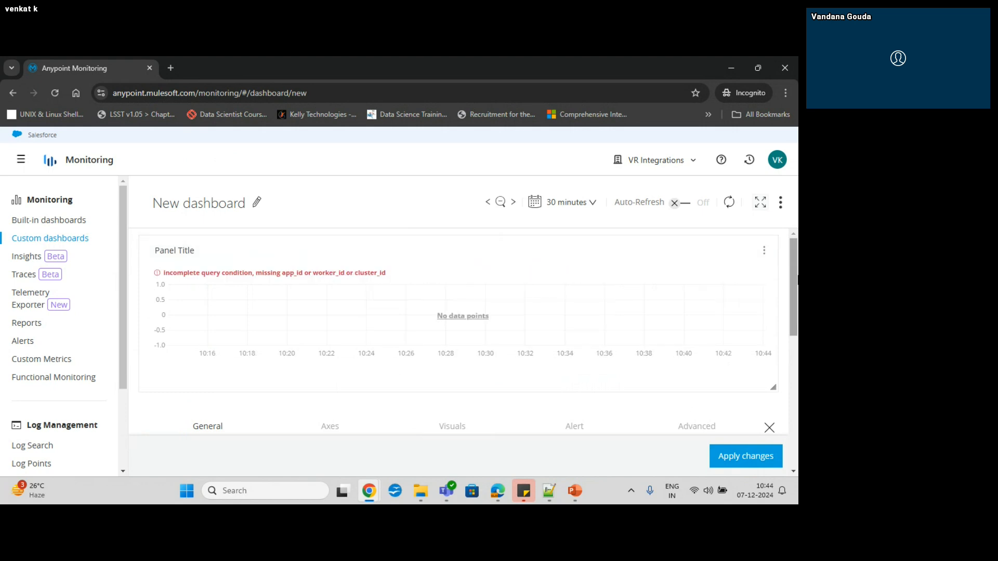
{"action": "left_click_drag", "start_coordinate": [794, 281], "coordinate": [797, 362]}
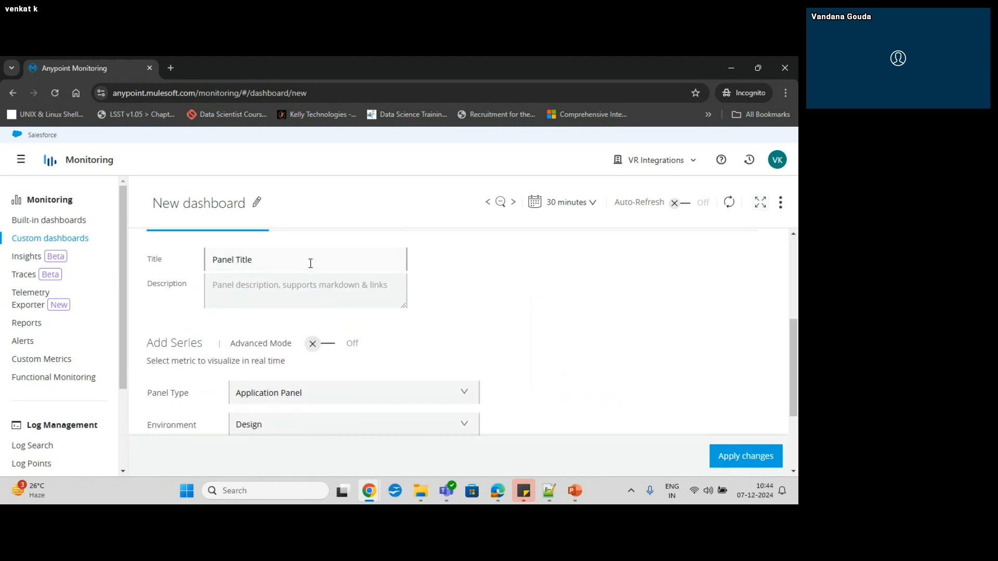
{"action": "left_click_drag", "start_coordinate": [311, 262], "coordinate": [165, 254]}
{"action": "type", "text": "Average Response inbound"}
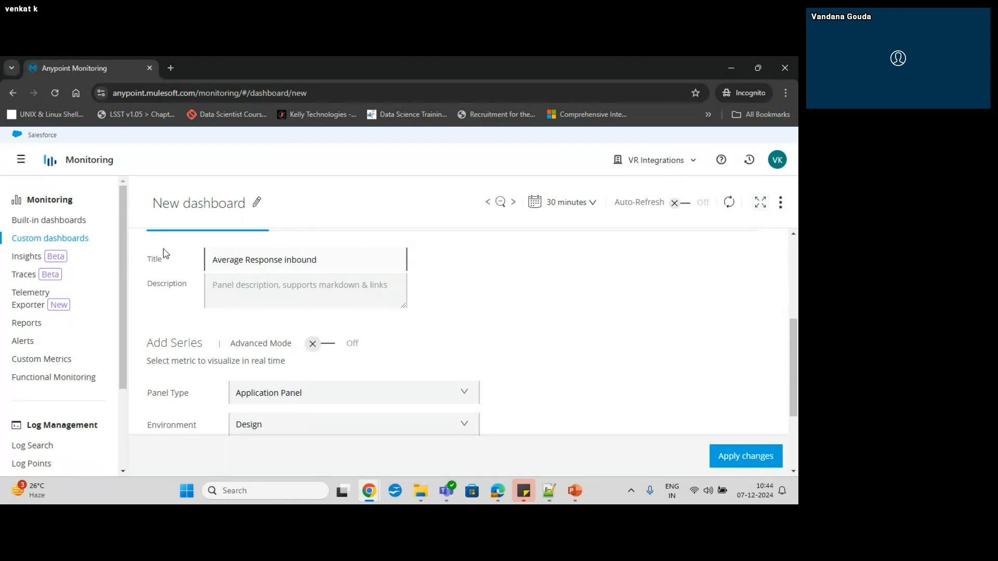
- Set the graph's series to the DEV environment, resource servicenow-sys-api and metric "Inbound - Average Request Count by Flow"
{"action": "left_click_drag", "start_coordinate": [796, 350], "coordinate": [797, 400]}
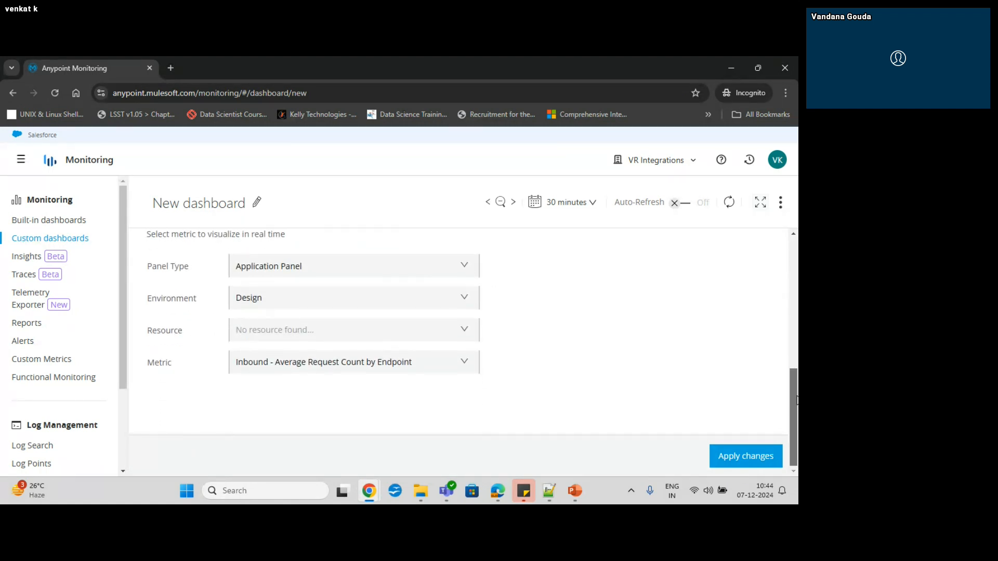
{"action": "left_click", "coordinate": [465, 267]}
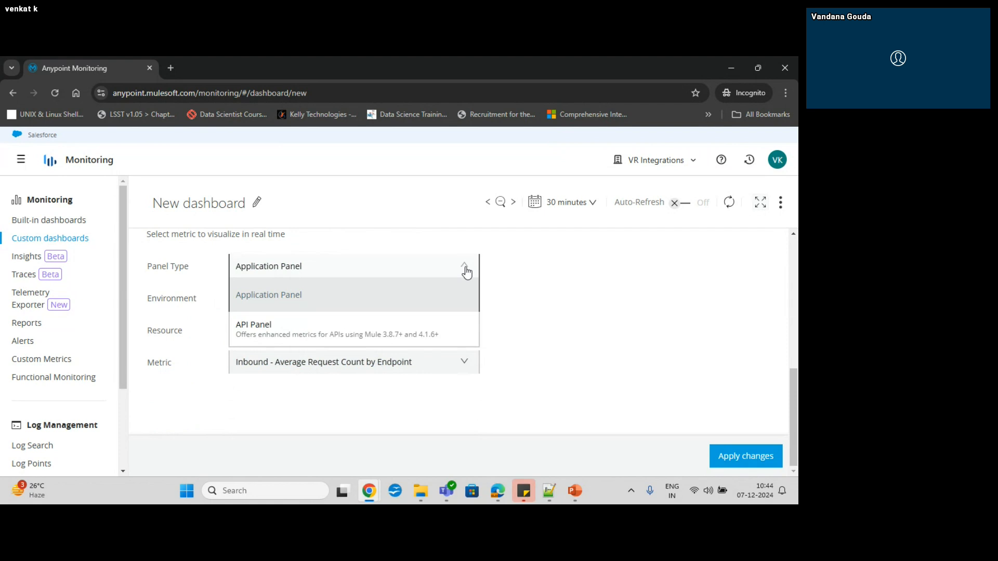
{"action": "left_click", "coordinate": [465, 267]}
{"action": "left_click", "coordinate": [392, 307]}
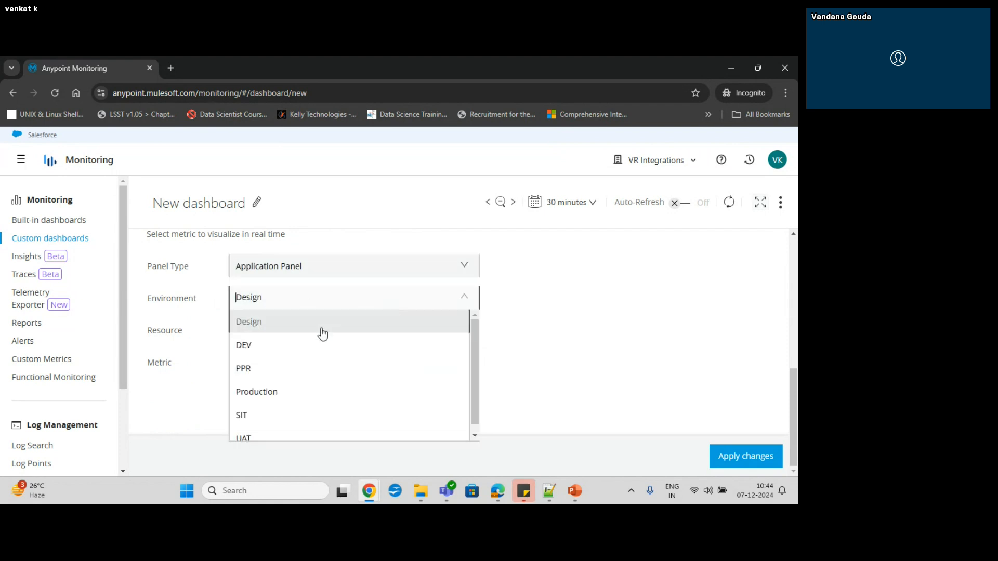
{"action": "left_click", "coordinate": [303, 344]}
{"action": "left_click", "coordinate": [358, 336]}
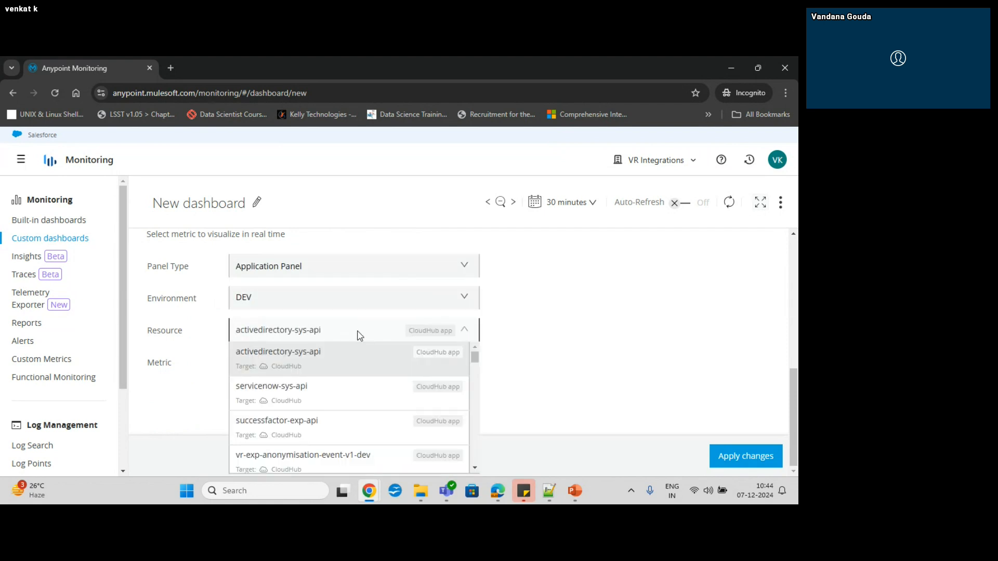
{"action": "left_click", "coordinate": [305, 388]}
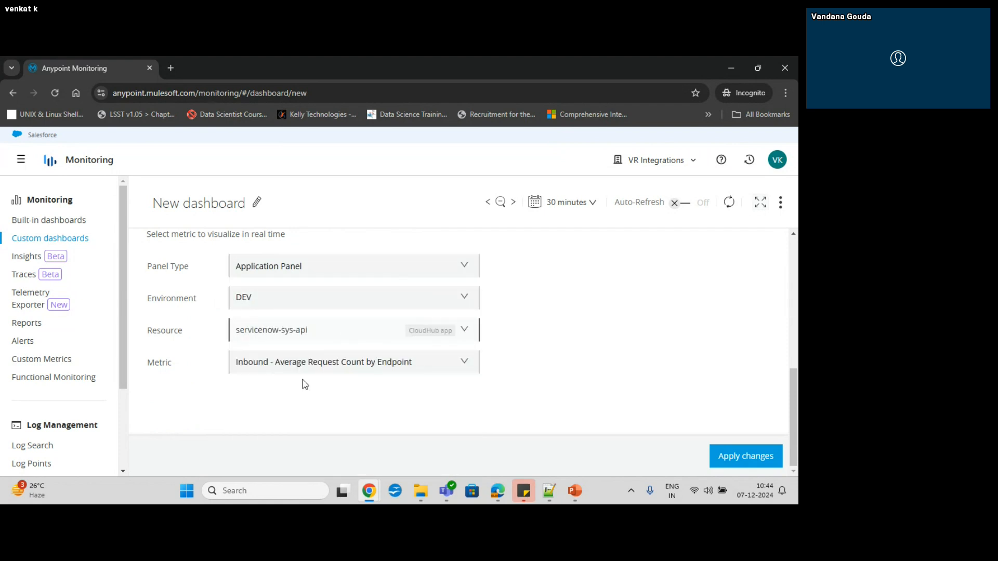
{"action": "left_click", "coordinate": [422, 368]}
{"action": "left_click", "coordinate": [367, 268]}
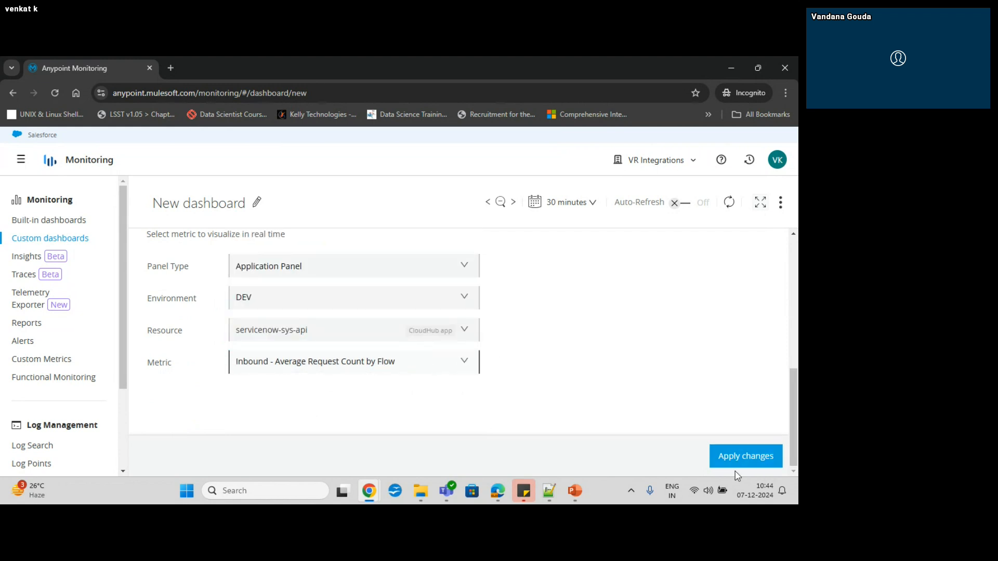
- Apply the graph changes and save the dashboard under the name "Test"
{"action": "left_click", "coordinate": [748, 457]}
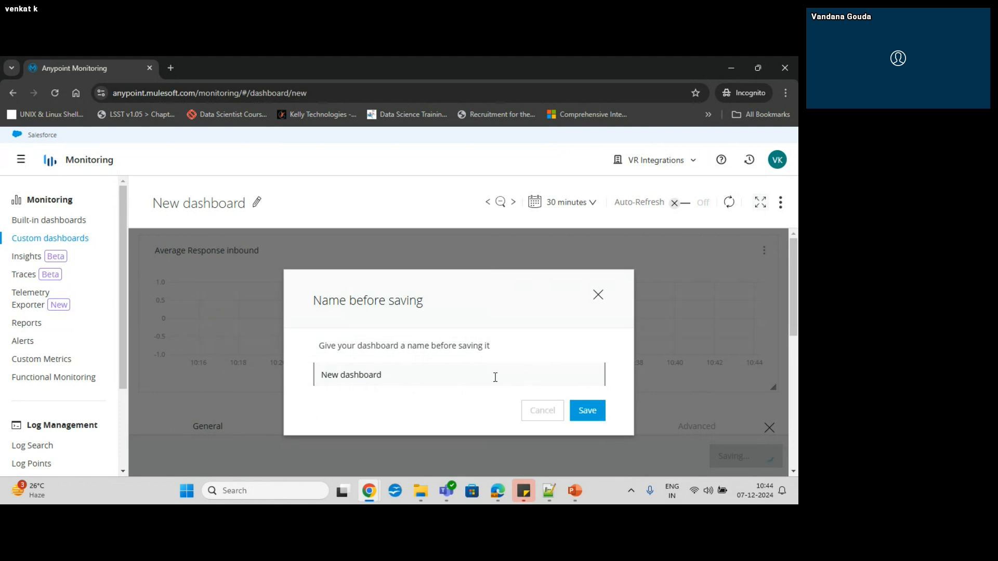
{"action": "key", "text": "BackSpace"}
{"action": "key", "text": "BackSpace"}
{"action": "key", "text": "BackSpace"}
{"action": "key", "text": "BackSpace"}
{"action": "key", "text": "BackSpace"}
{"action": "key", "text": "BackSpace"}
{"action": "key", "text": "BackSpace"}
{"action": "key", "text": "BackSpace"}
{"action": "key", "text": "BackSpace"}
{"action": "key", "text": "BackSpace"}
{"action": "key", "text": "BackSpace"}
{"action": "key", "text": "BackSpace"}
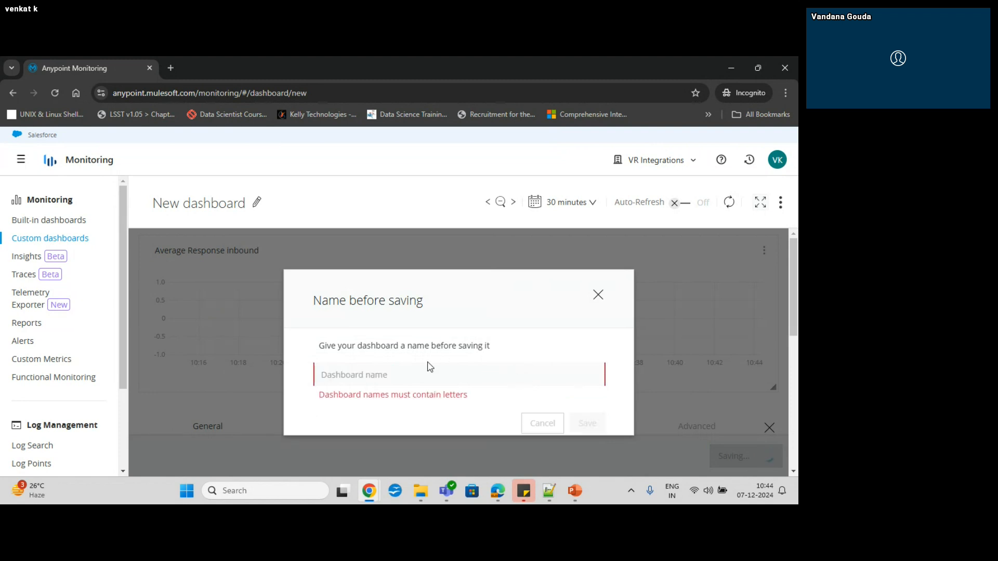
{"action": "type", "text": "Add"}
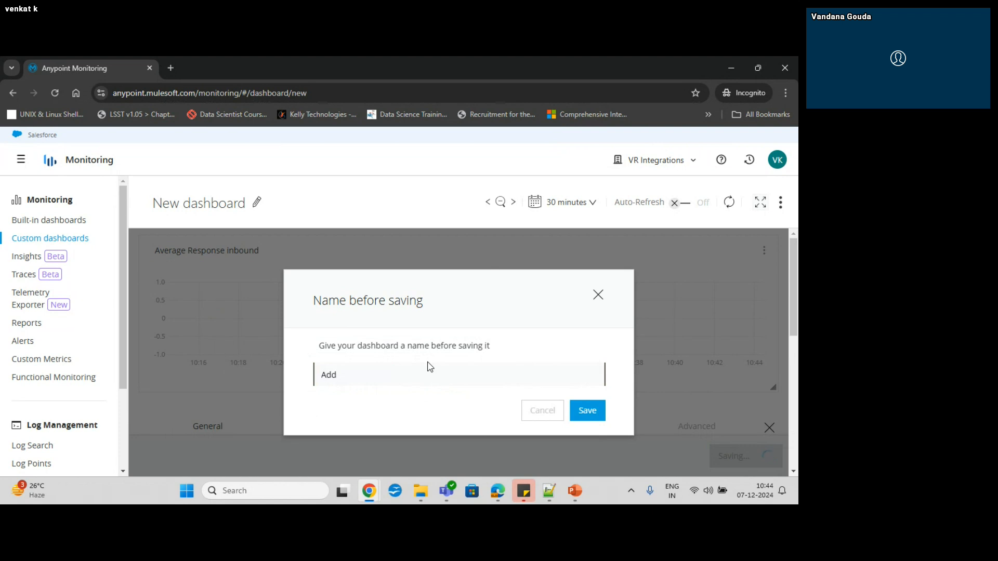
{"action": "key", "text": "BackSpace"}
{"action": "key", "text": "BackSpace"}
{"action": "key", "text": "BackSpace"}
{"action": "type", "text": "New sampl"}
{"action": "key", "text": "BackSpace"}
{"action": "key", "text": "BackSpace"}
{"action": "key", "text": "BackSpace"}
{"action": "key", "text": "BackSpace"}
{"action": "key", "text": "BackSpace"}
{"action": "key", "text": "BackSpace"}
{"action": "key", "text": "BackSpace"}
{"action": "key", "text": "BackSpace"}
{"action": "key", "text": "BackSpace"}
{"action": "type", "text": "T"}
{"action": "left_click", "coordinate": [582, 413]}
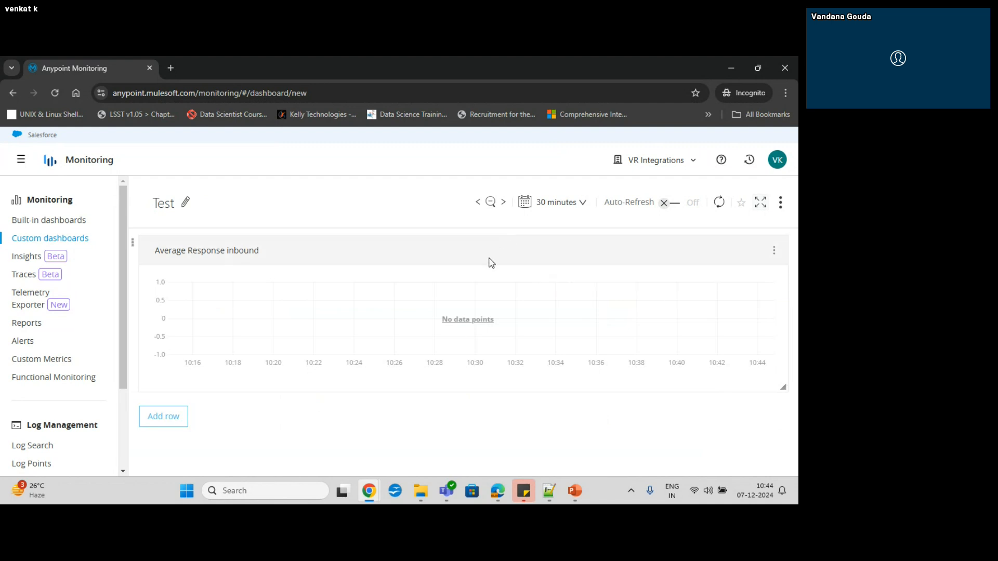
- Add a second Graph widget to the row with the Average Response inbound graph and apply the changes
{"action": "left_click", "coordinate": [133, 243]}
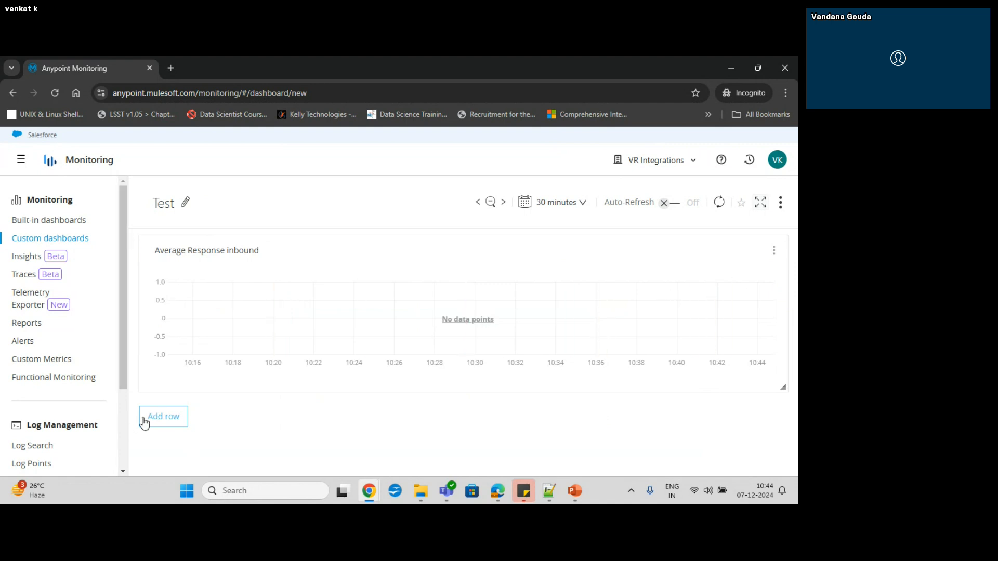
{"action": "left_click", "coordinate": [133, 243]}
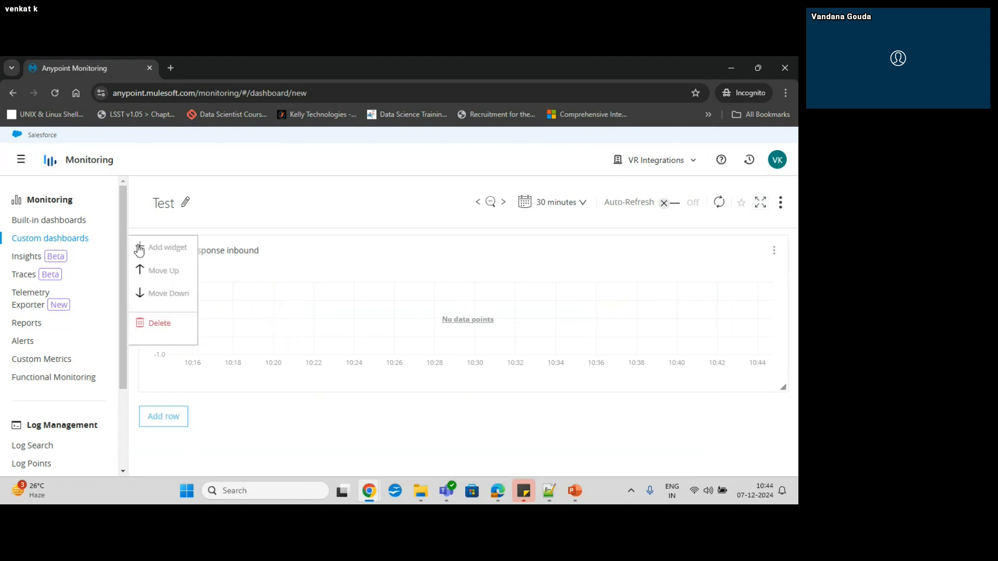
{"action": "left_click", "coordinate": [151, 252]}
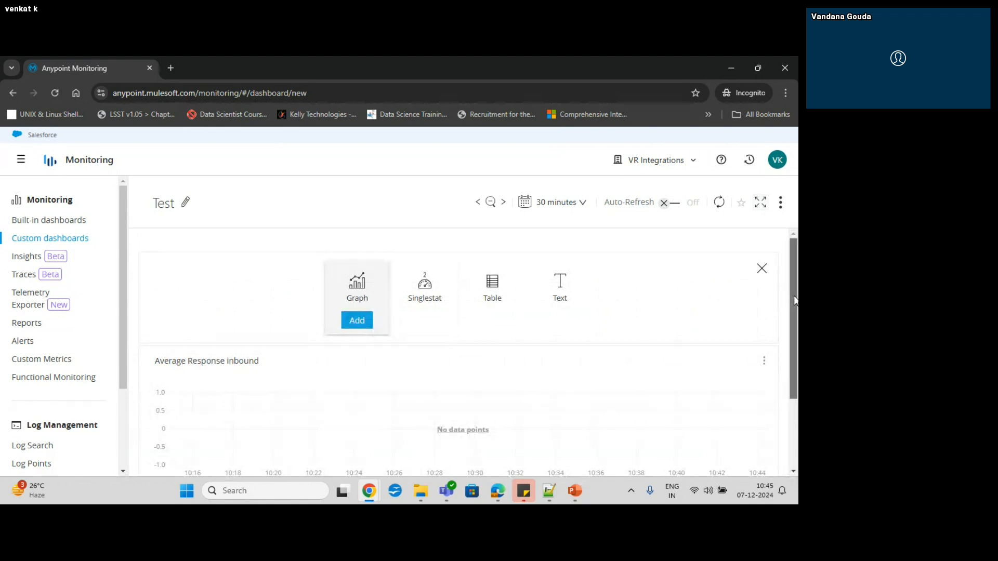
{"action": "scroll", "coordinate": [798, 408], "scroll_direction": "down", "scroll_amount": 1}
{"action": "scroll", "coordinate": [797, 408], "scroll_direction": "up", "scroll_amount": 2}
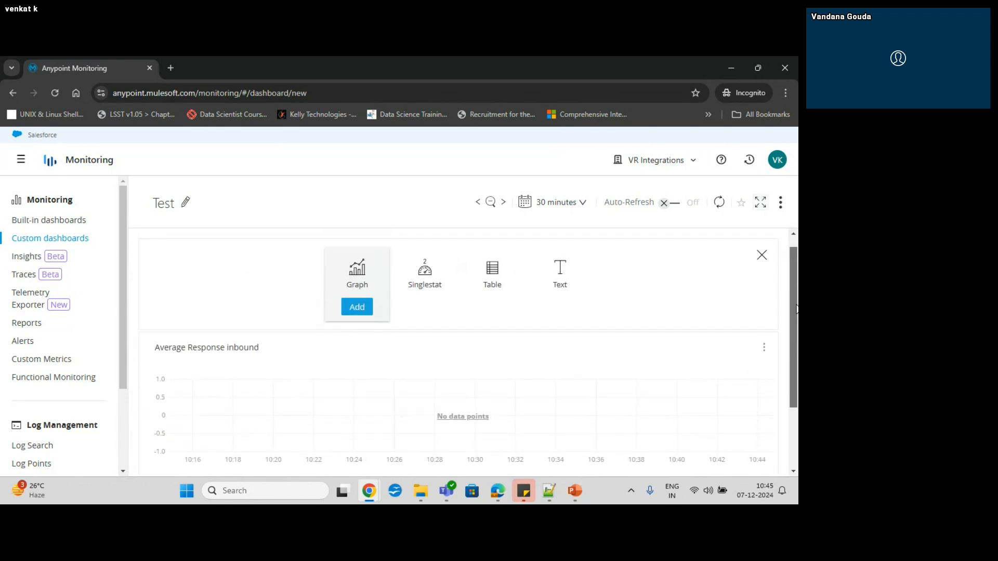
{"action": "left_click", "coordinate": [353, 307]}
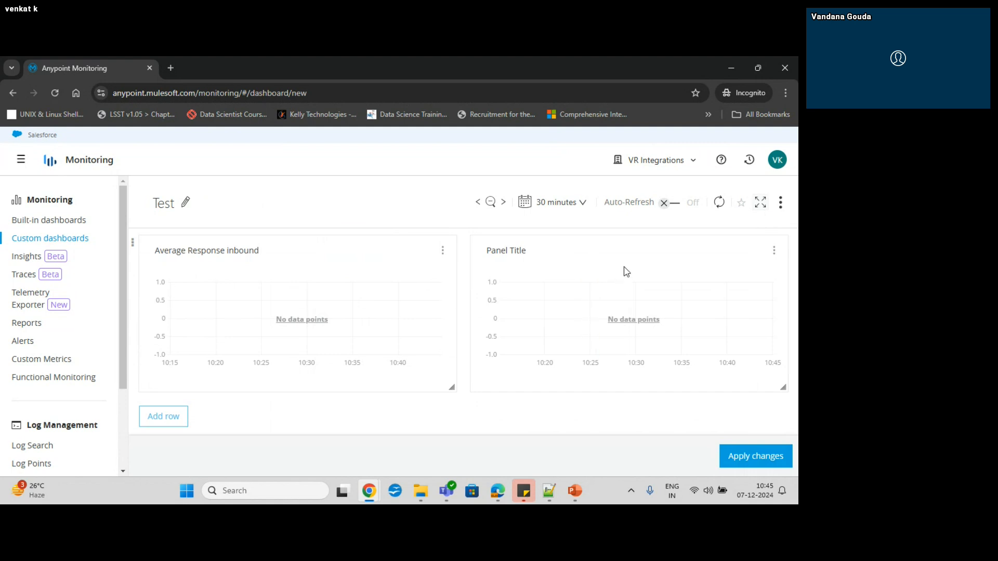
{"action": "left_click", "coordinate": [759, 457]}
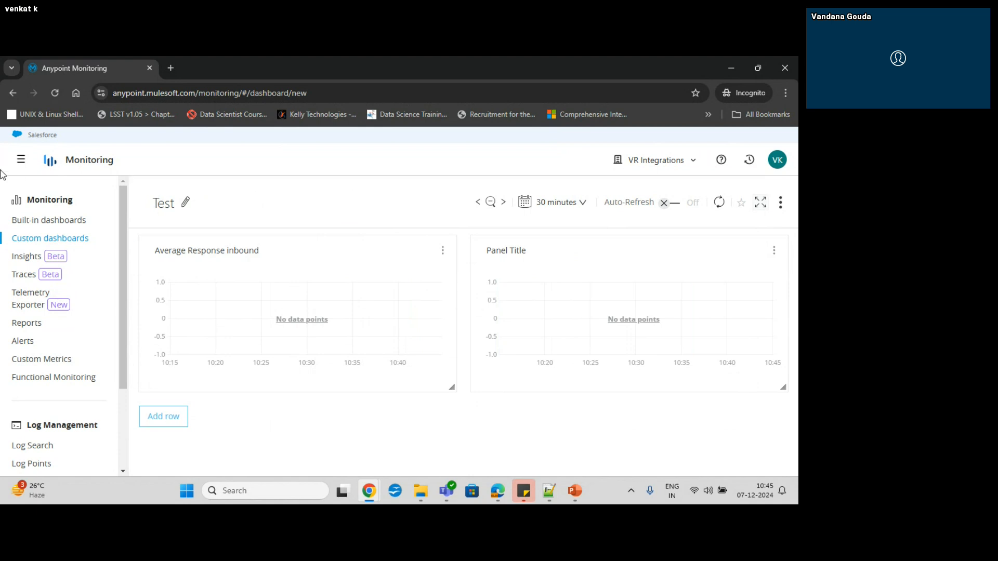
{"action": "left_click", "coordinate": [23, 162]}
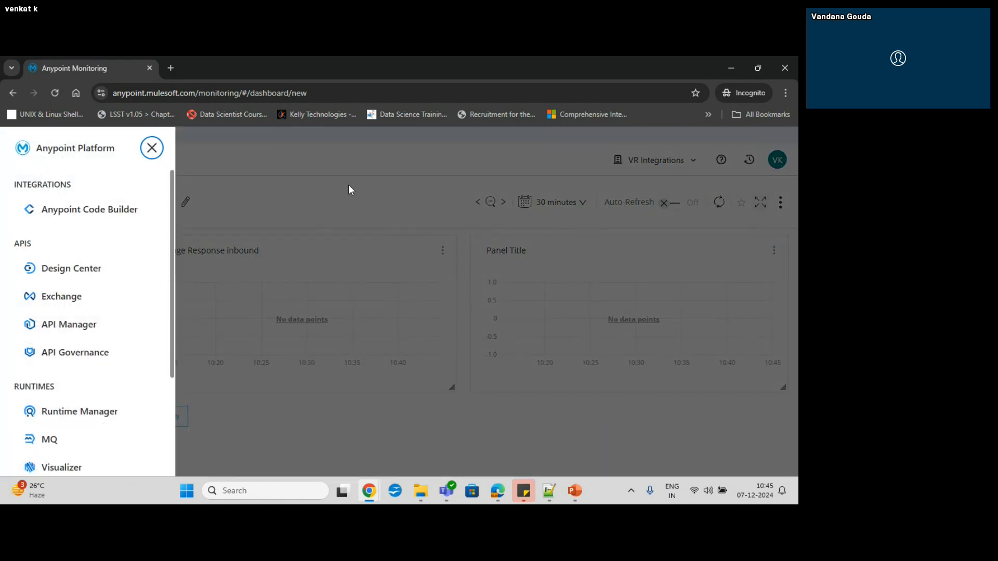
{"action": "left_click", "coordinate": [348, 185]}
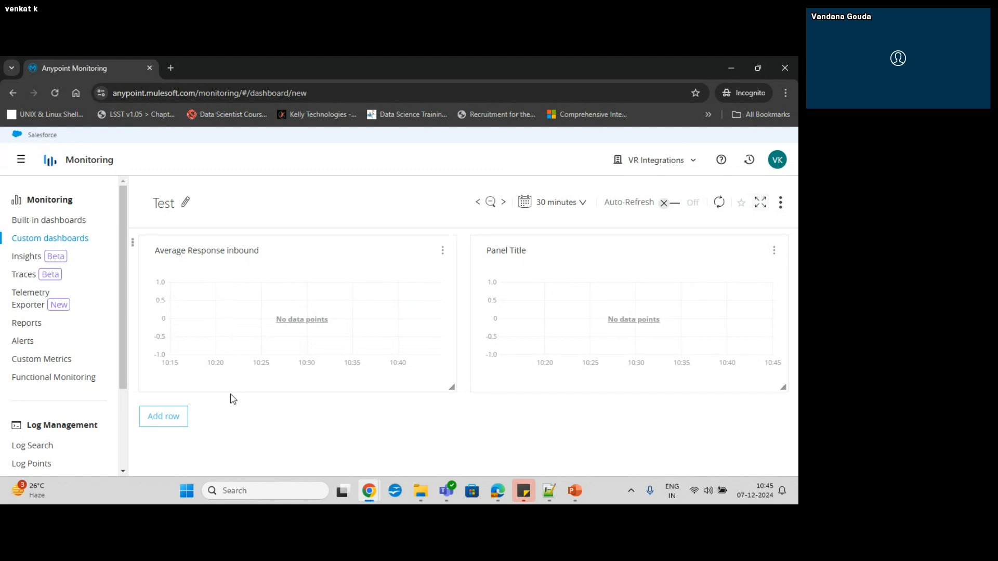
{"action": "left_click_drag", "start_coordinate": [121, 279], "coordinate": [123, 367]}
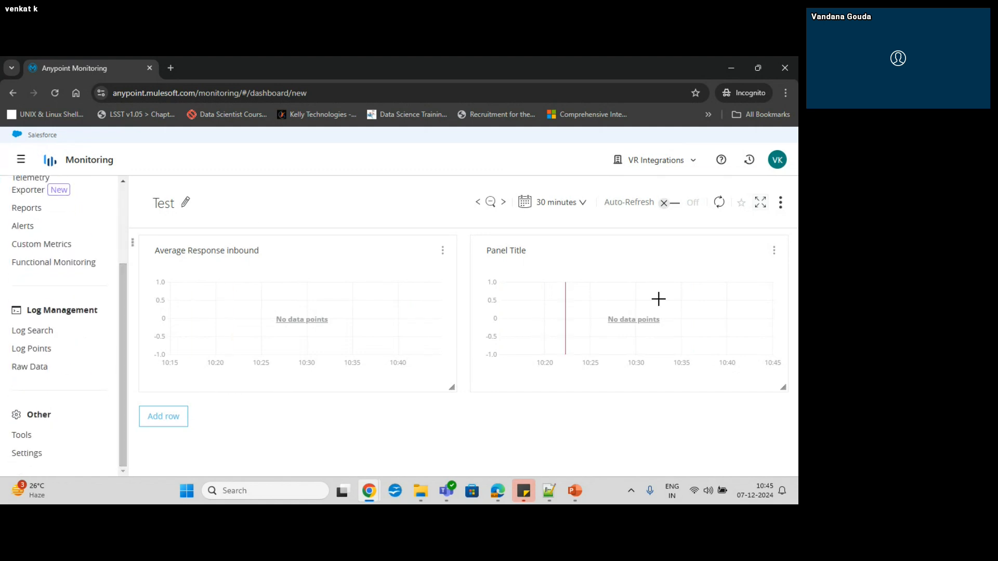
- Delete the Test dashboard and switch to Runtime Manager's Create an Alert page in Microsoft Edge
{"action": "left_click", "coordinate": [780, 203]}
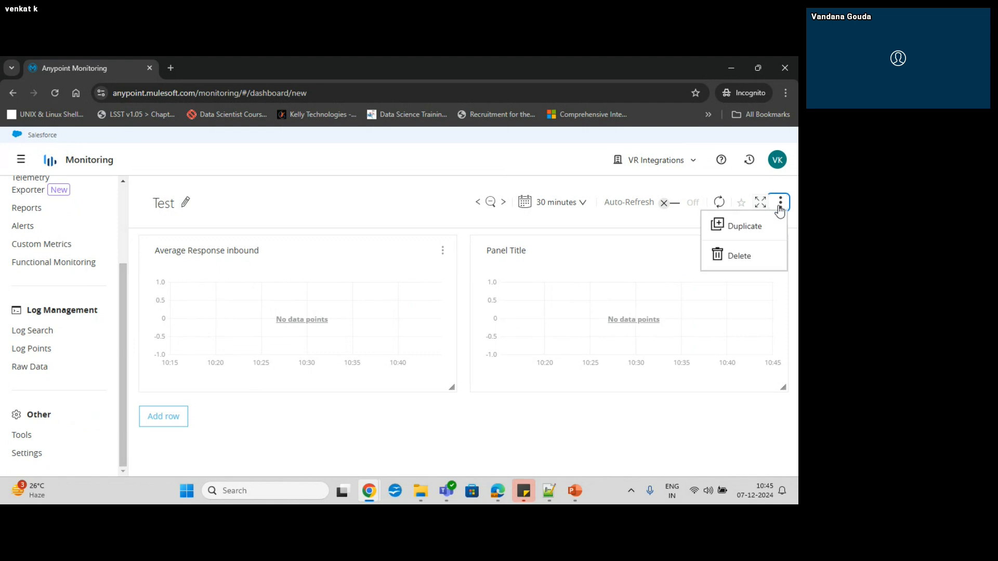
{"action": "left_click", "coordinate": [756, 255]}
{"action": "left_click", "coordinate": [486, 414]}
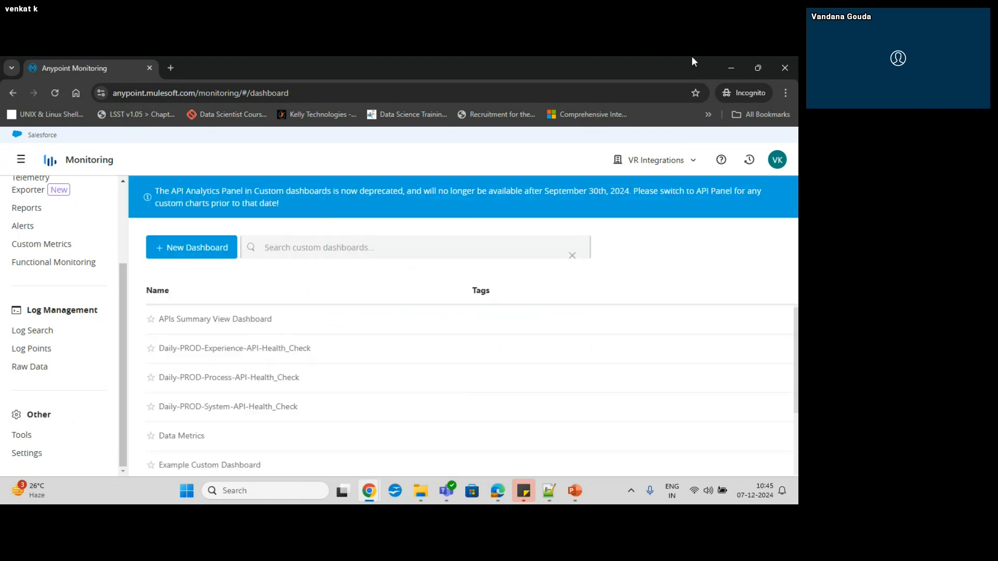
{"action": "left_click", "coordinate": [737, 65]}
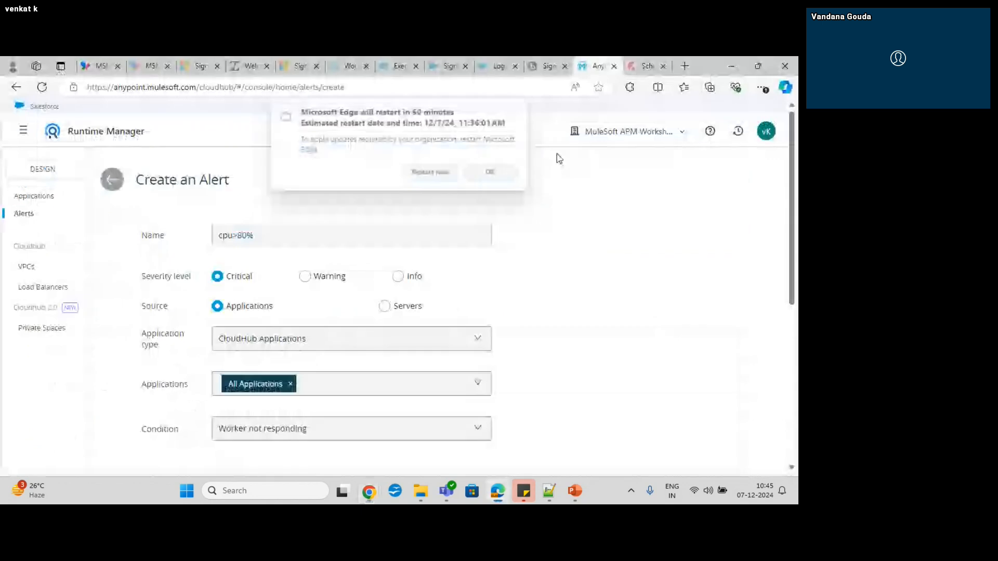
- Dismiss the Edge restart notice and examine the available application types and trigger conditions for the cpu>80% alert
{"action": "left_click", "coordinate": [498, 174]}
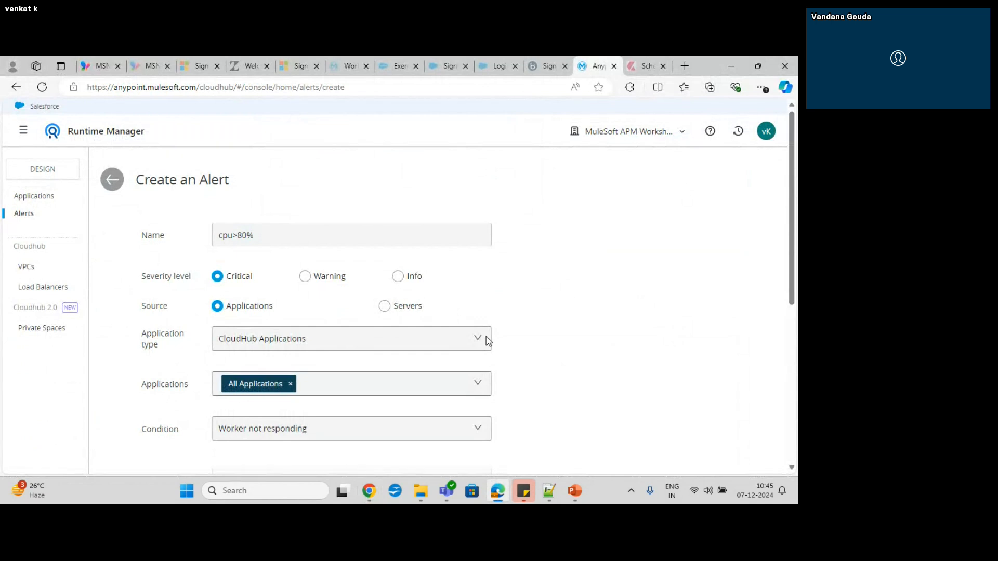
{"action": "left_click", "coordinate": [441, 344]}
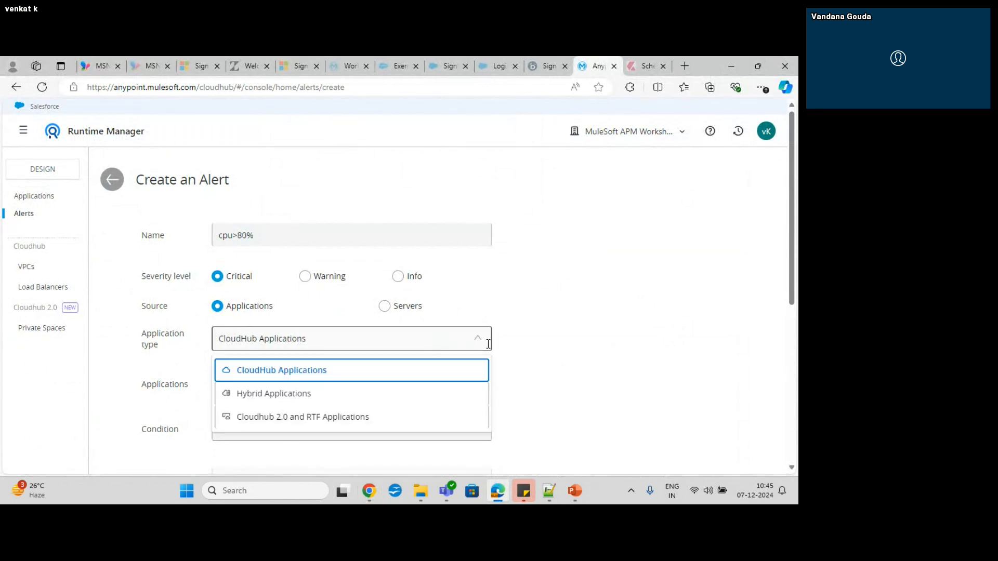
{"action": "left_click", "coordinate": [380, 310]}
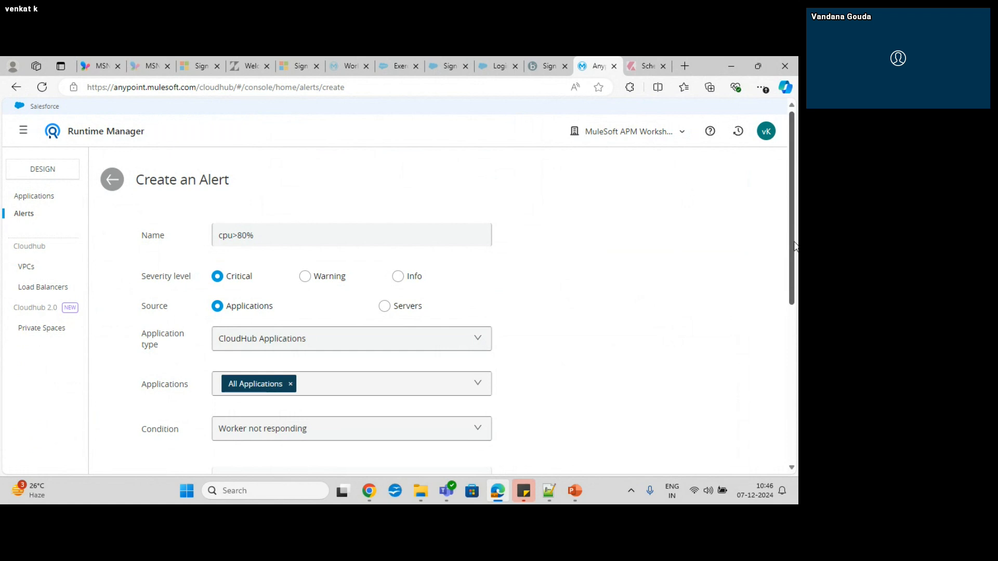
{"action": "left_click_drag", "start_coordinate": [795, 246], "coordinate": [796, 305]}
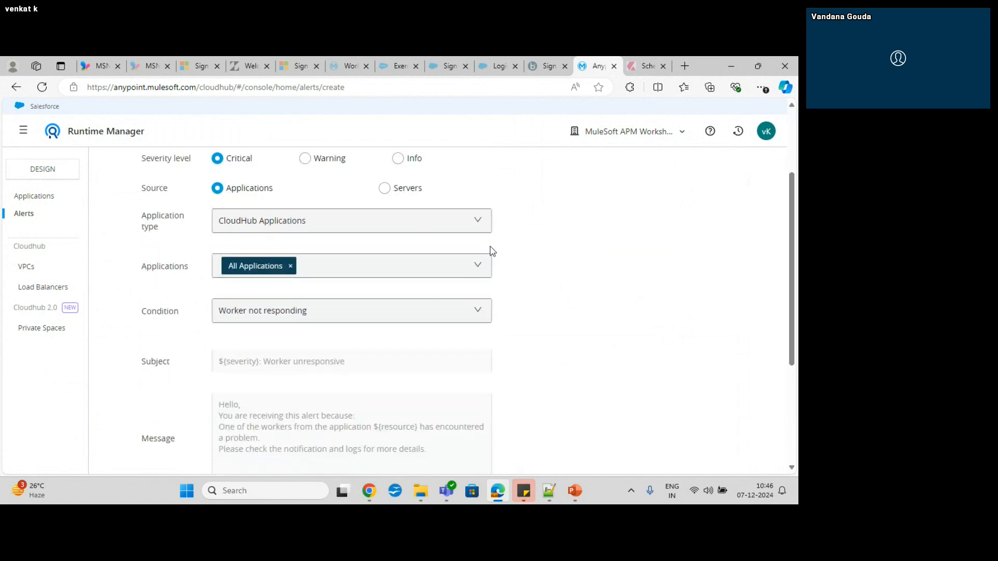
{"action": "left_click", "coordinate": [474, 231]}
{"action": "left_click", "coordinate": [474, 230]}
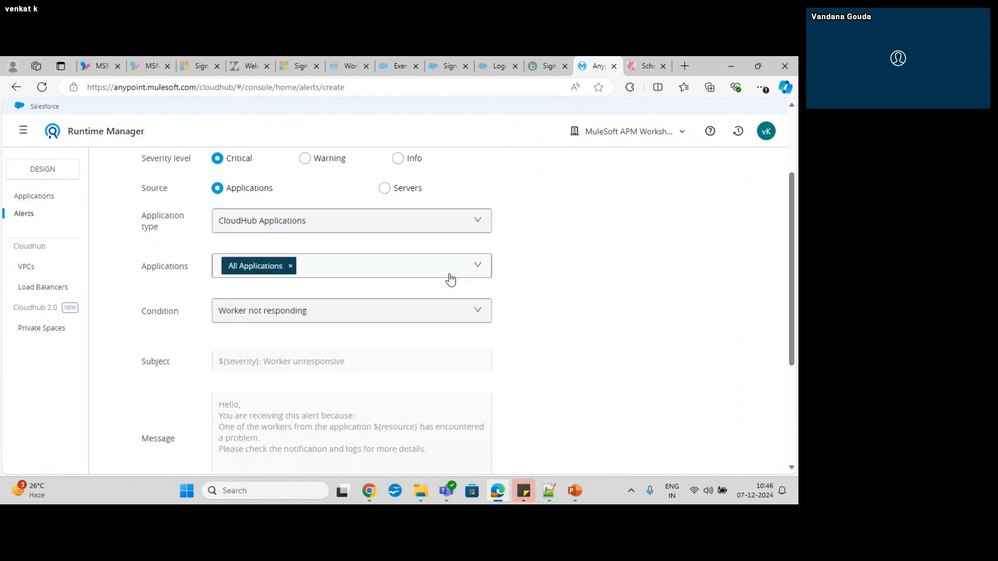
{"action": "left_click", "coordinate": [483, 318]}
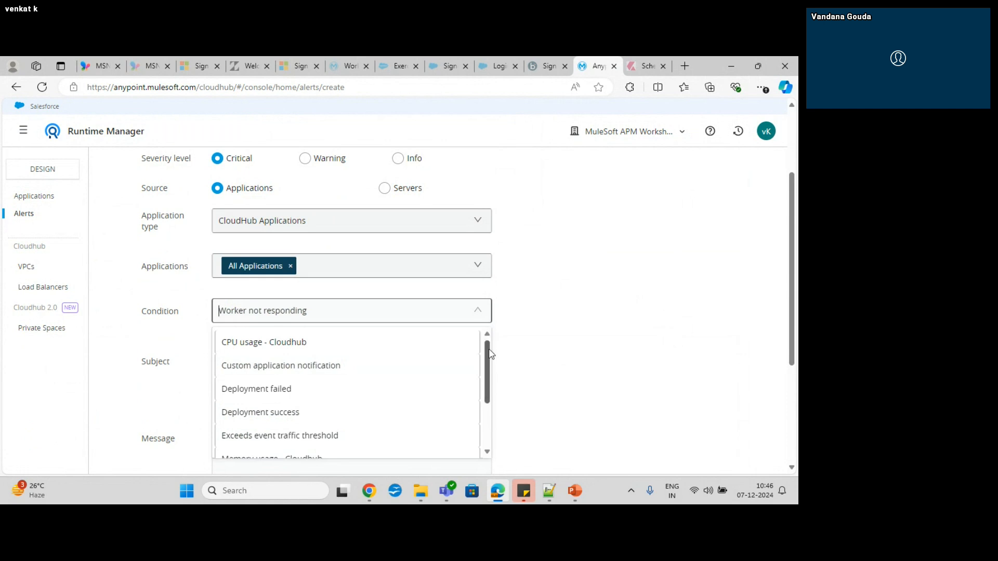
{"action": "left_click_drag", "start_coordinate": [488, 354], "coordinate": [488, 388]}
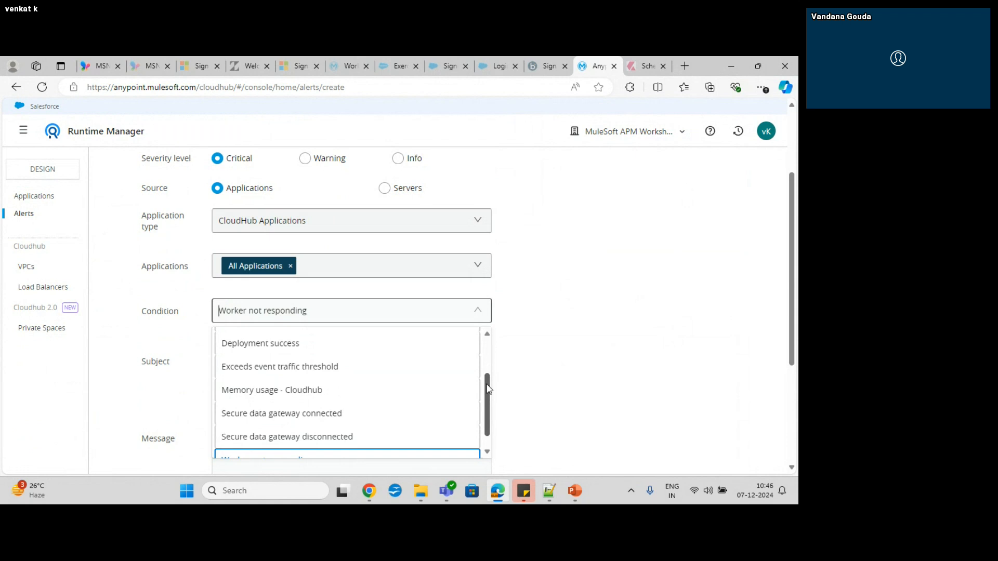
{"action": "left_click", "coordinate": [690, 319]}
- Switch to the meetups.mulesoft.com meeting room in Google Chrome and stop sharing the screen
{"action": "key", "text": "alt+Tab"}
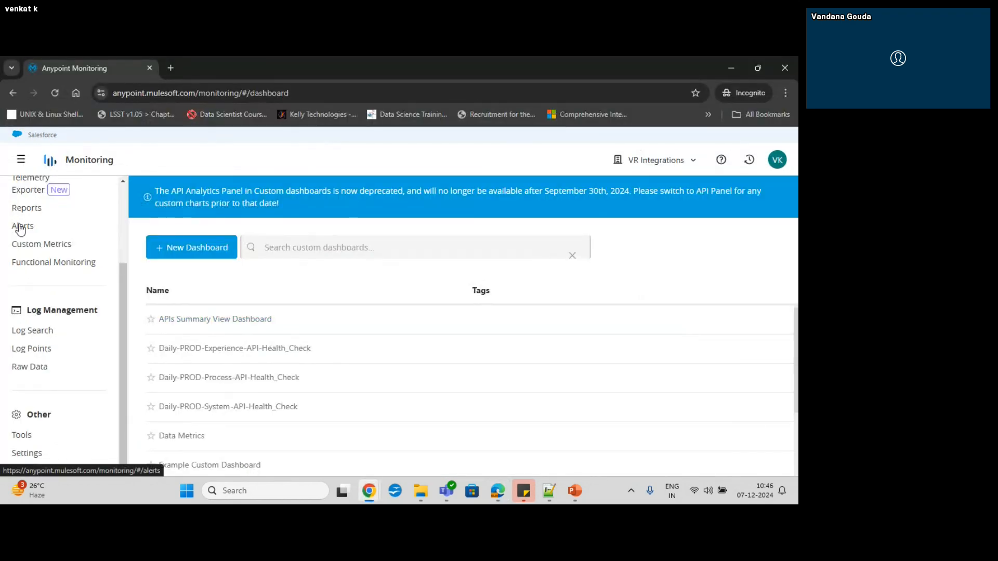
{"action": "mouse_move", "coordinate": [371, 498]}
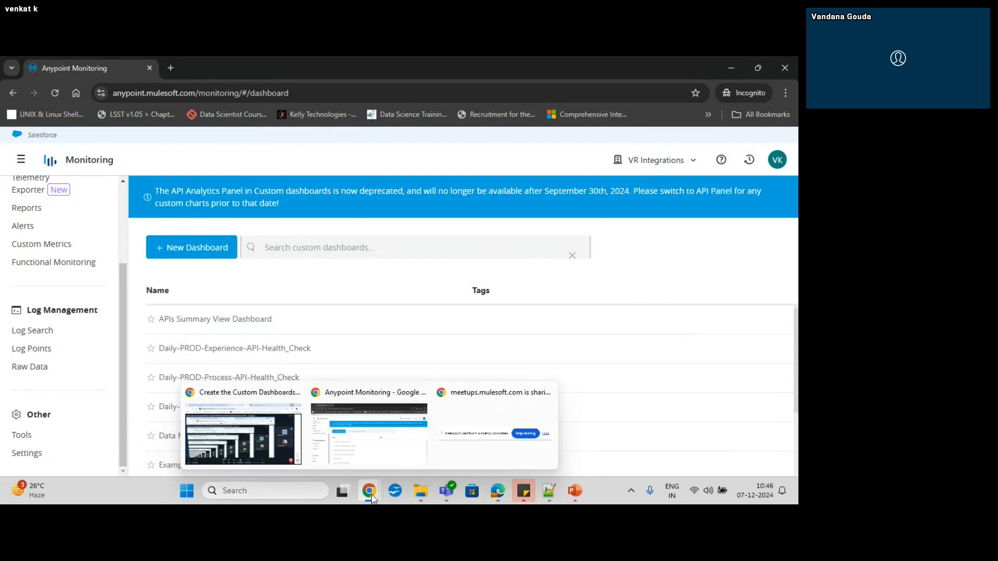
{"action": "left_click", "coordinate": [243, 434]}
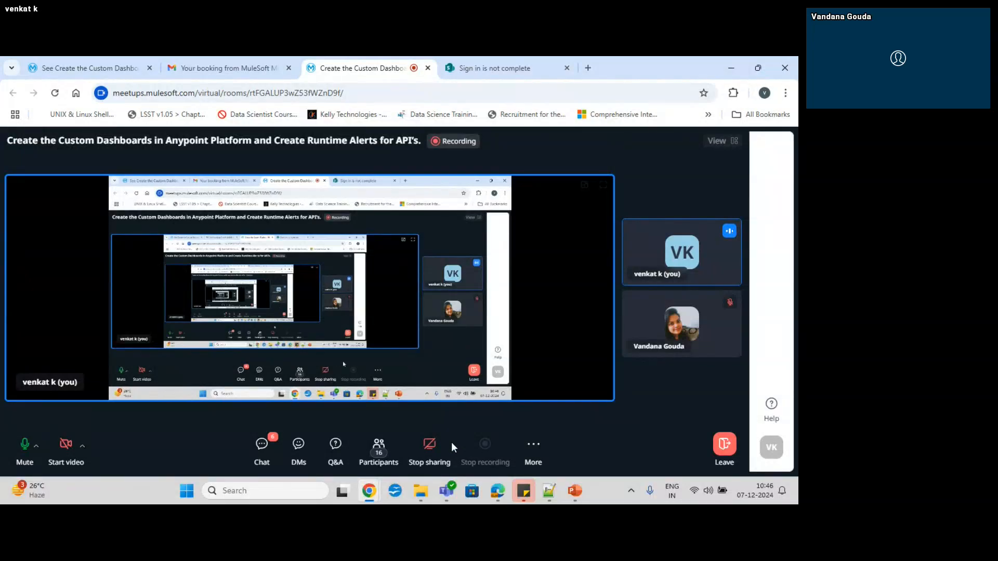
{"action": "left_click", "coordinate": [432, 447]}
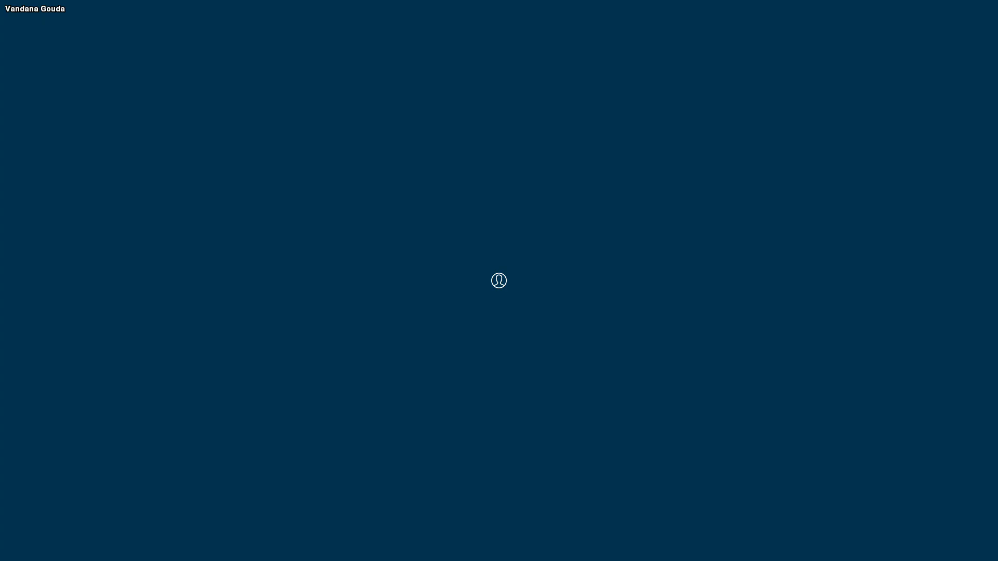